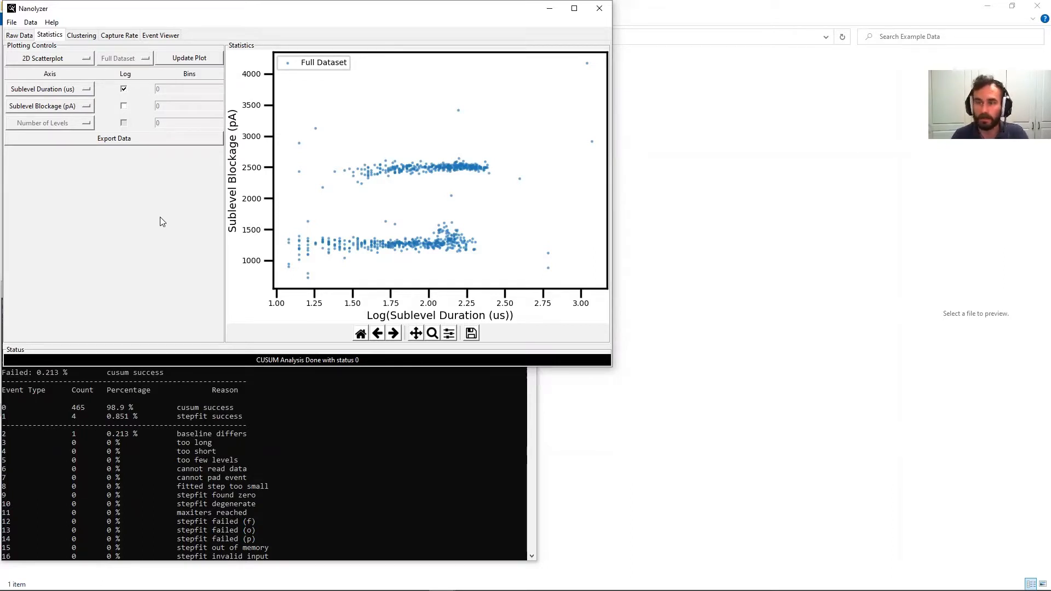
Step: Create a new filter in the data manager and label its first operation <long_events>
{"action": "left_click", "coordinate": [31, 24]}
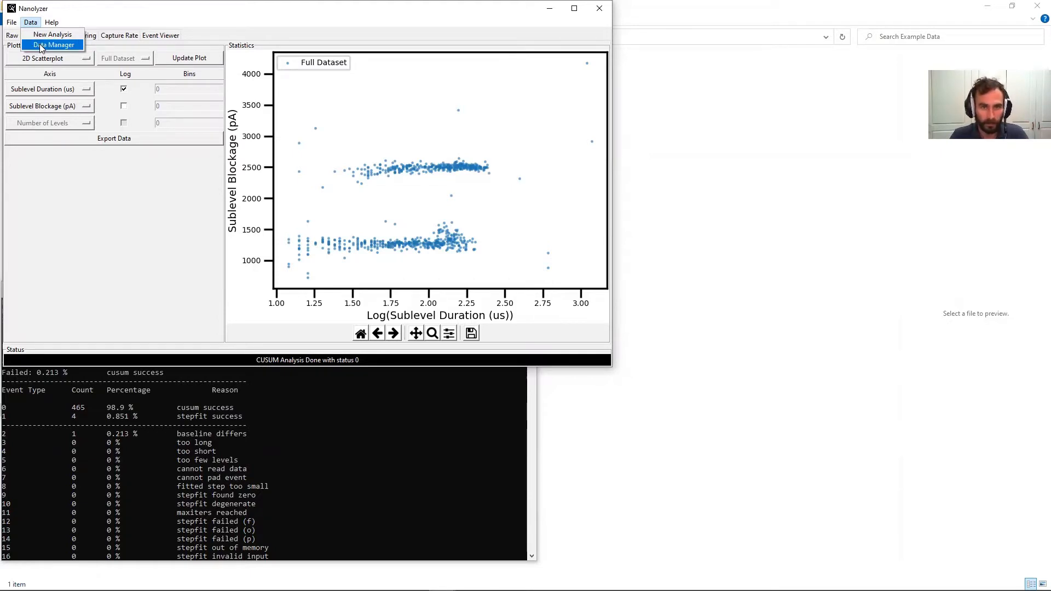
{"action": "left_click", "coordinate": [41, 46]}
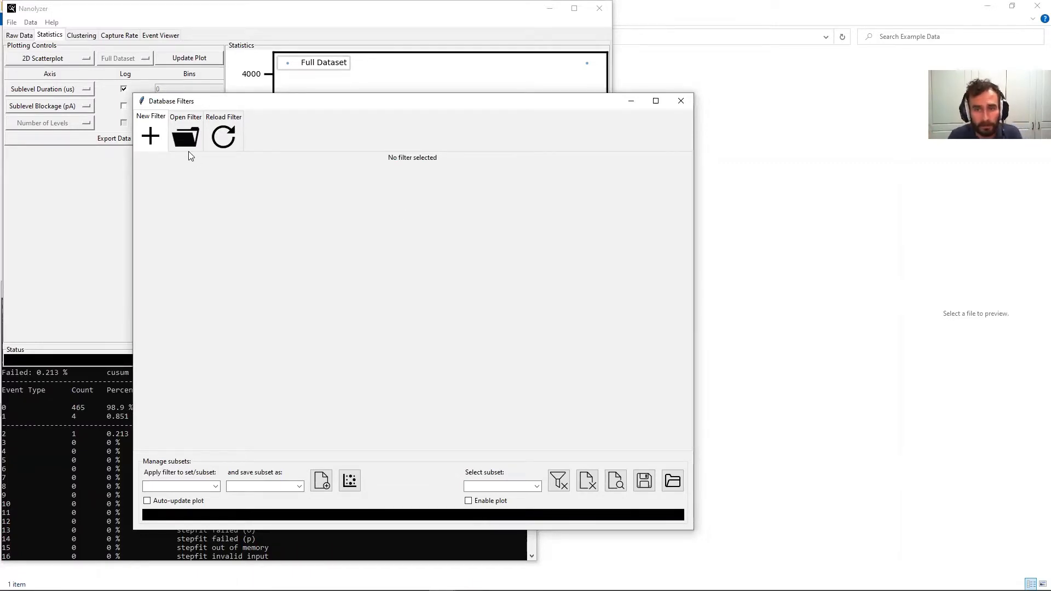
{"action": "left_click", "coordinate": [150, 140]}
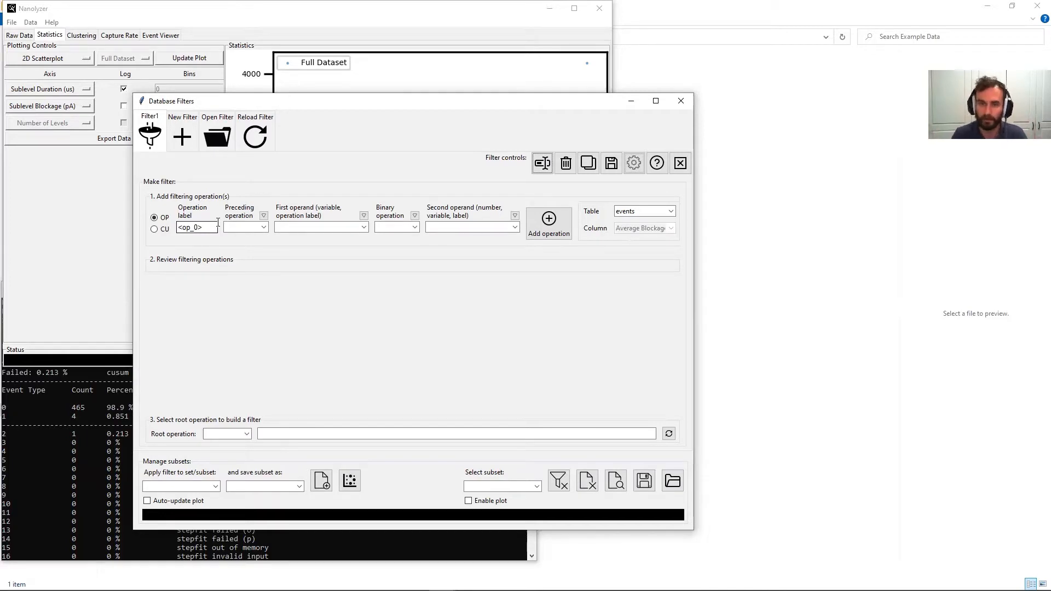
{"action": "left_click_drag", "start_coordinate": [218, 223], "coordinate": [171, 232]}
{"action": "type", "text": "long_events>"}
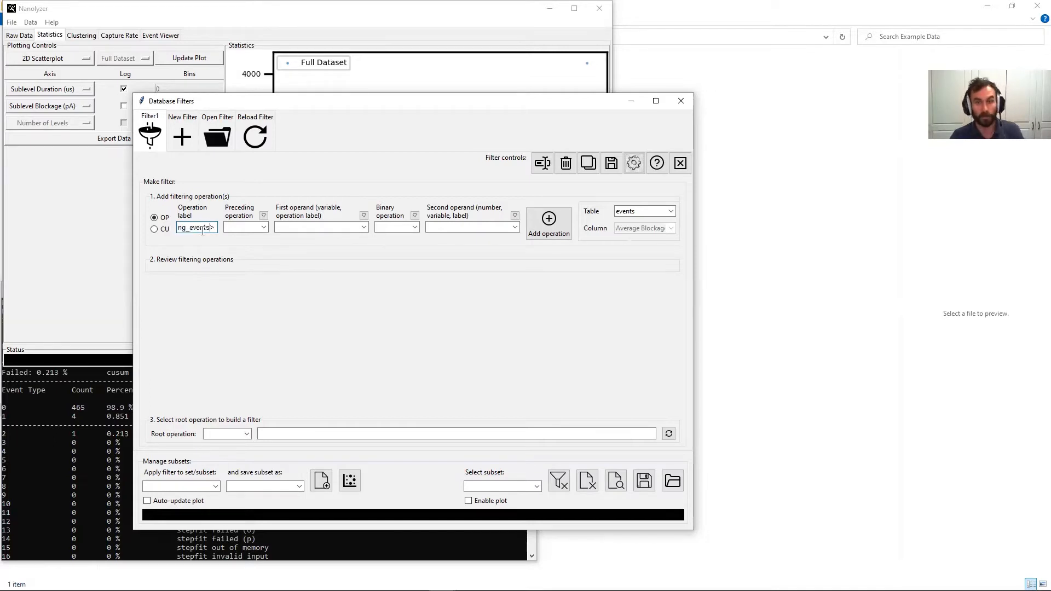
Step: Define the <long_events> operation as Dwell Time (us) >= 100 on the events table and add it to the filter
{"action": "left_click", "coordinate": [264, 228]}
{"action": "left_click", "coordinate": [263, 228]}
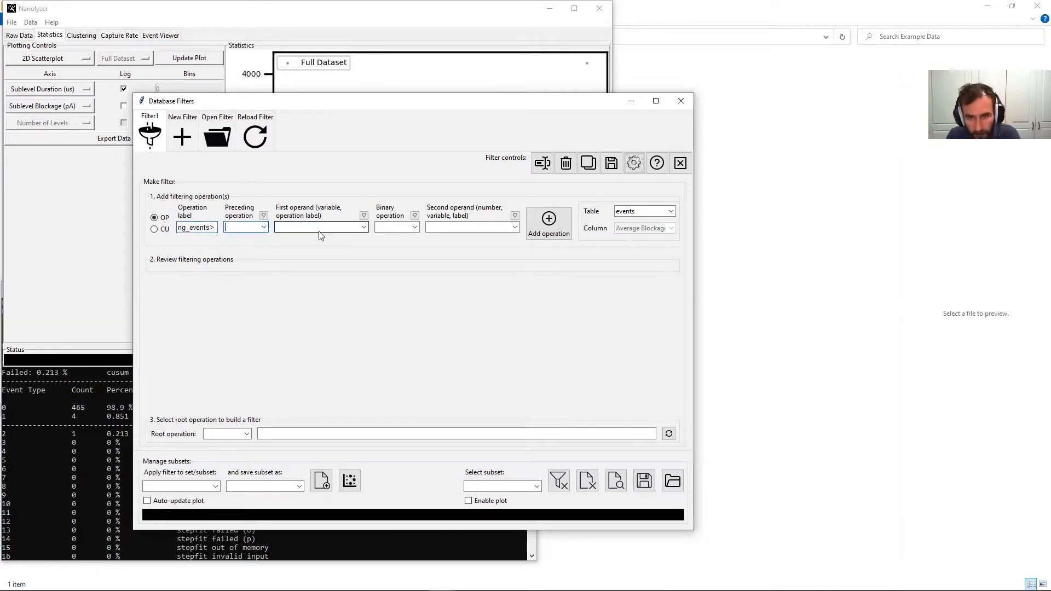
{"action": "left_click", "coordinate": [364, 229]}
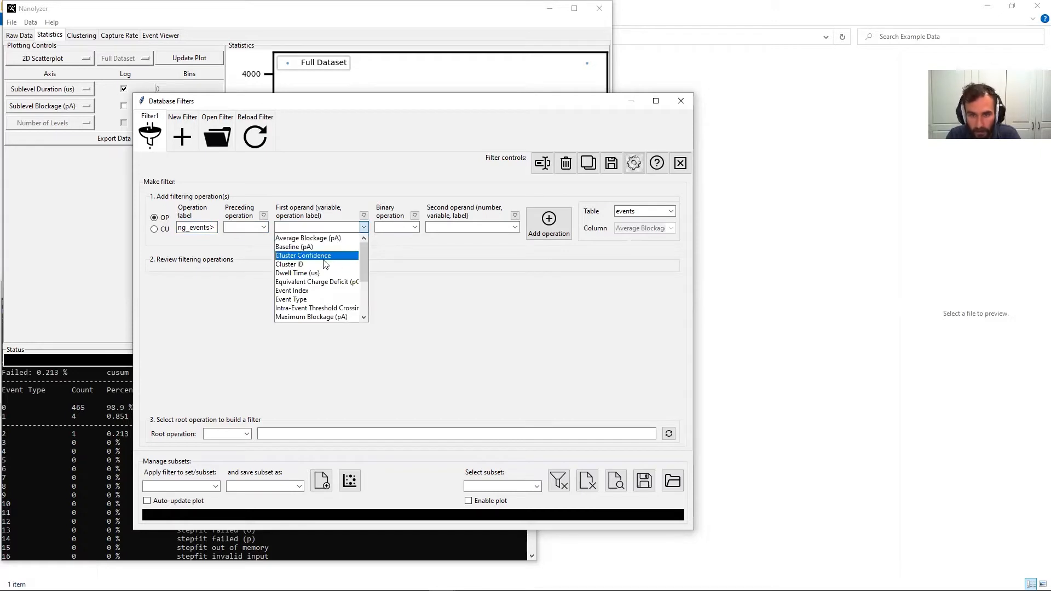
{"action": "left_click", "coordinate": [319, 273]}
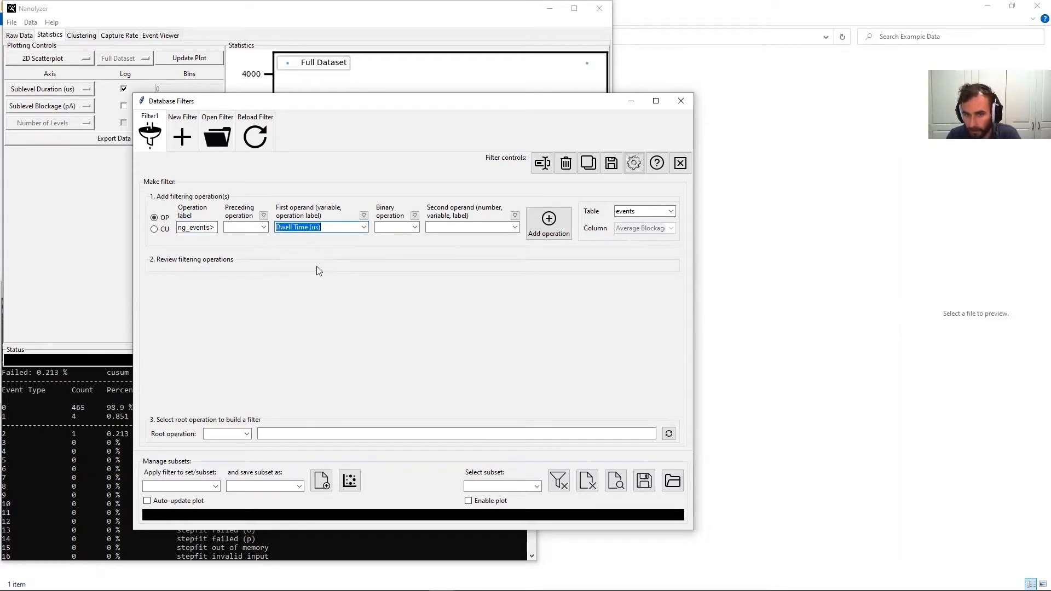
{"action": "left_click", "coordinate": [416, 228]}
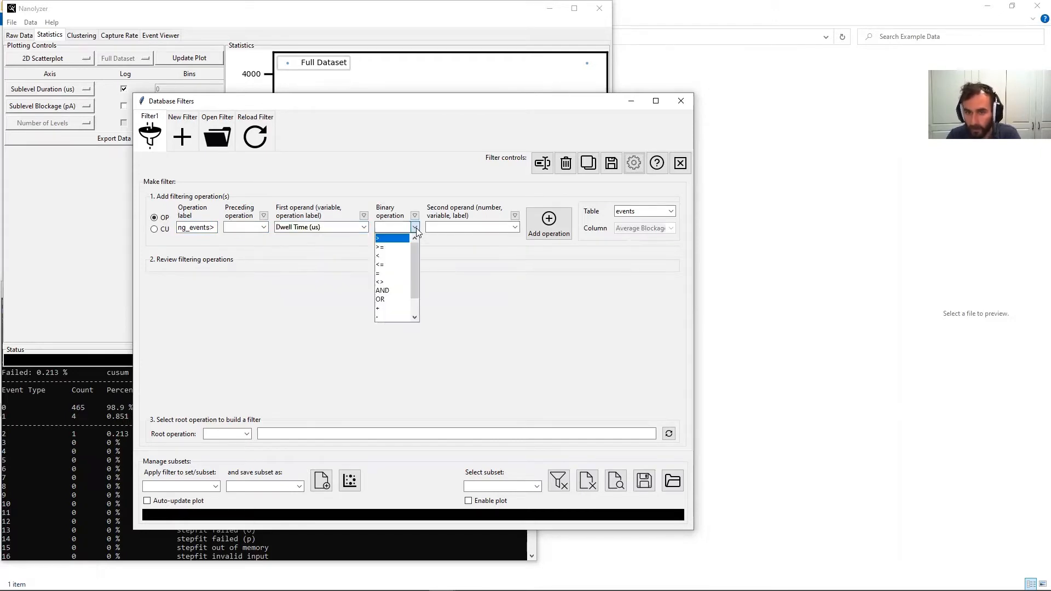
{"action": "left_click", "coordinate": [386, 247]}
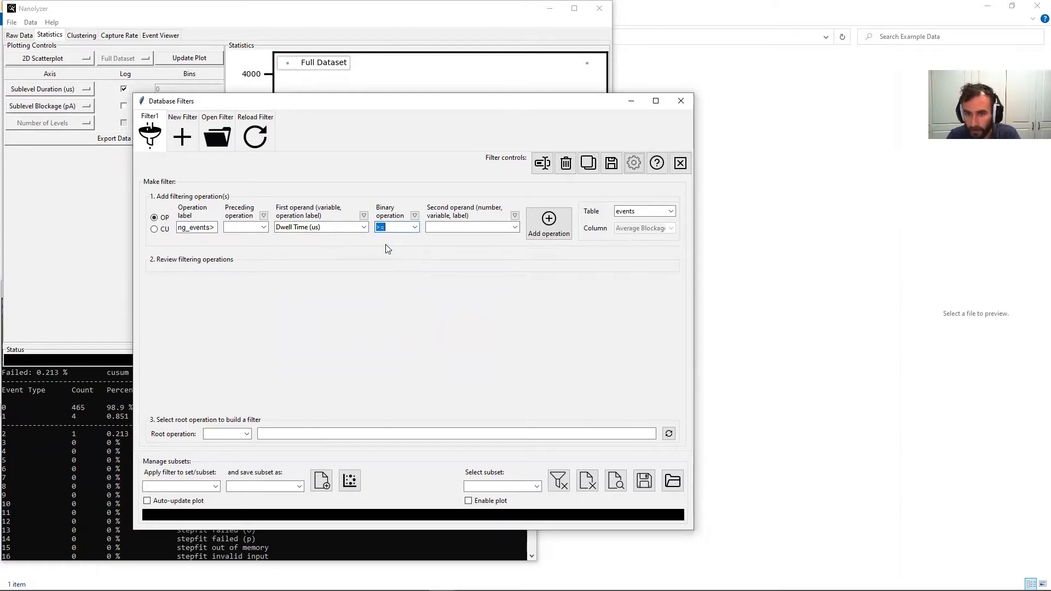
{"action": "left_click", "coordinate": [439, 228]}
{"action": "type", "text": "100"}
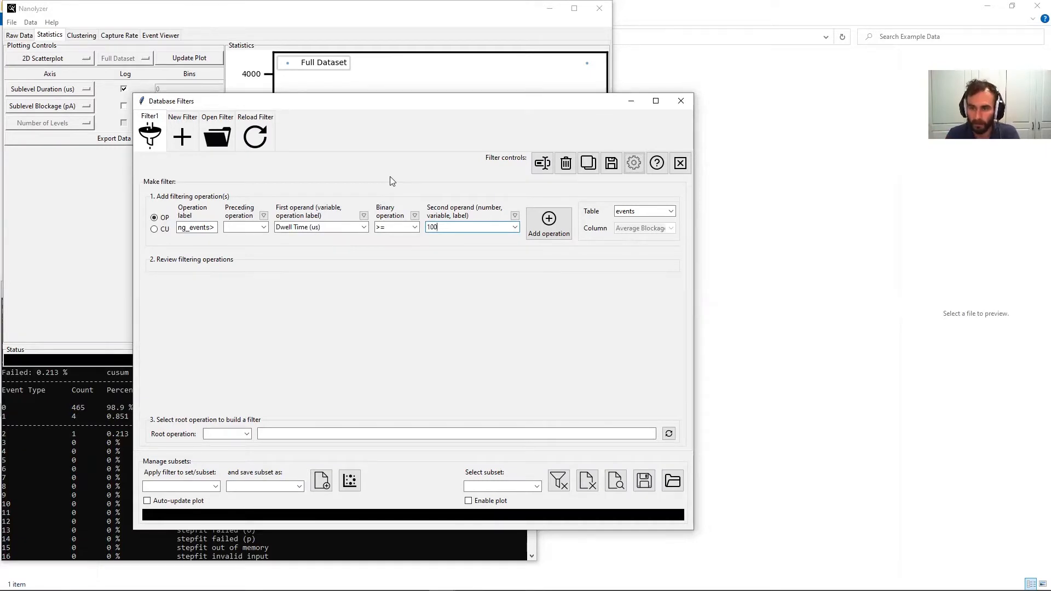
{"action": "left_click", "coordinate": [655, 212]}
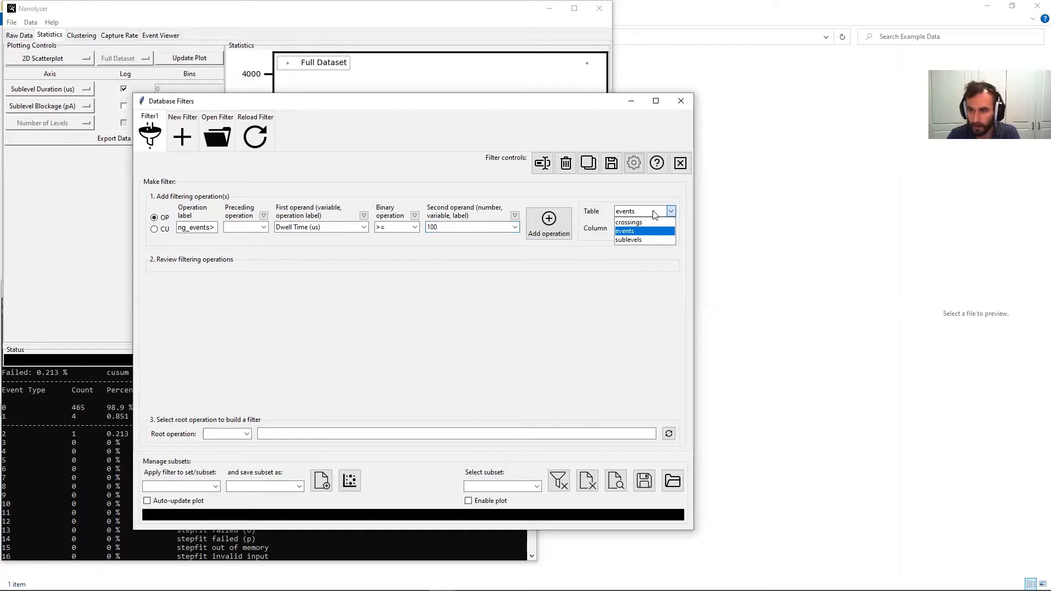
{"action": "left_click", "coordinate": [595, 268]}
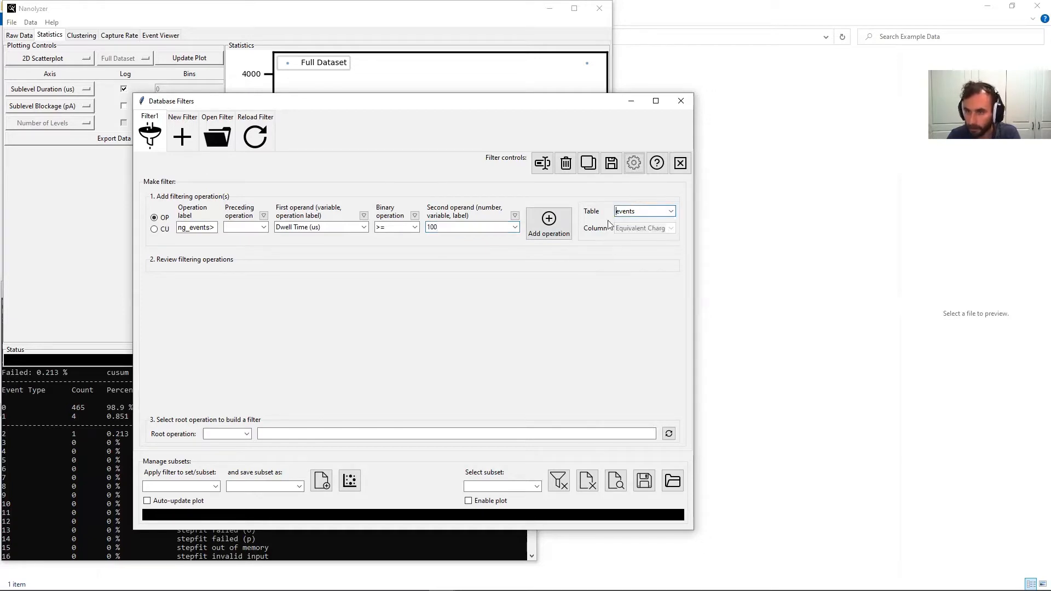
{"action": "left_click", "coordinate": [554, 228]}
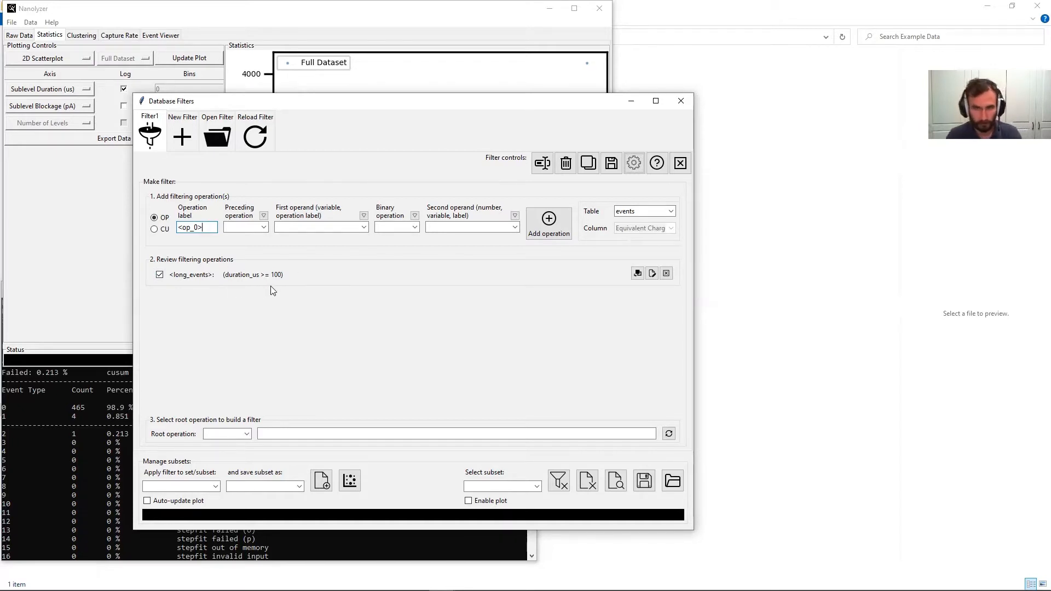
Step: Build the filter query with <long_events> as the root operation
{"action": "left_click", "coordinate": [247, 434]}
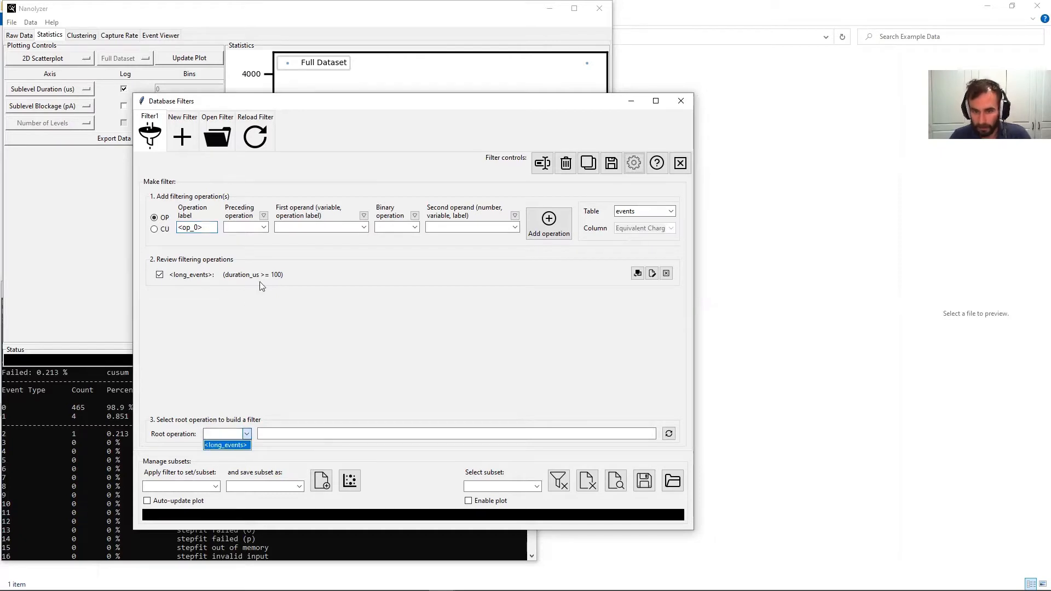
{"action": "left_click", "coordinate": [234, 387]}
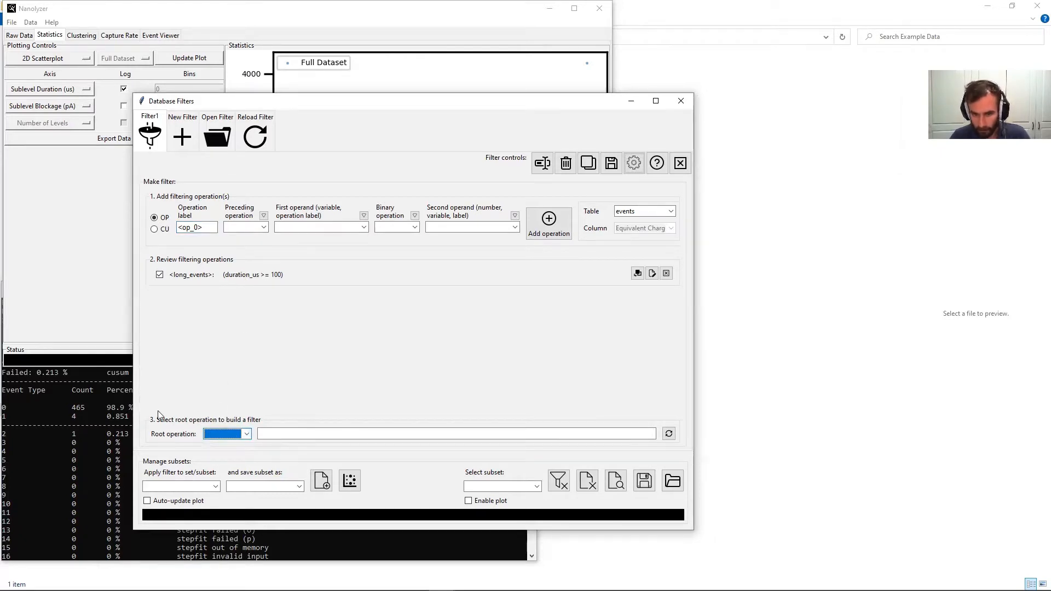
{"action": "left_click", "coordinate": [246, 434]}
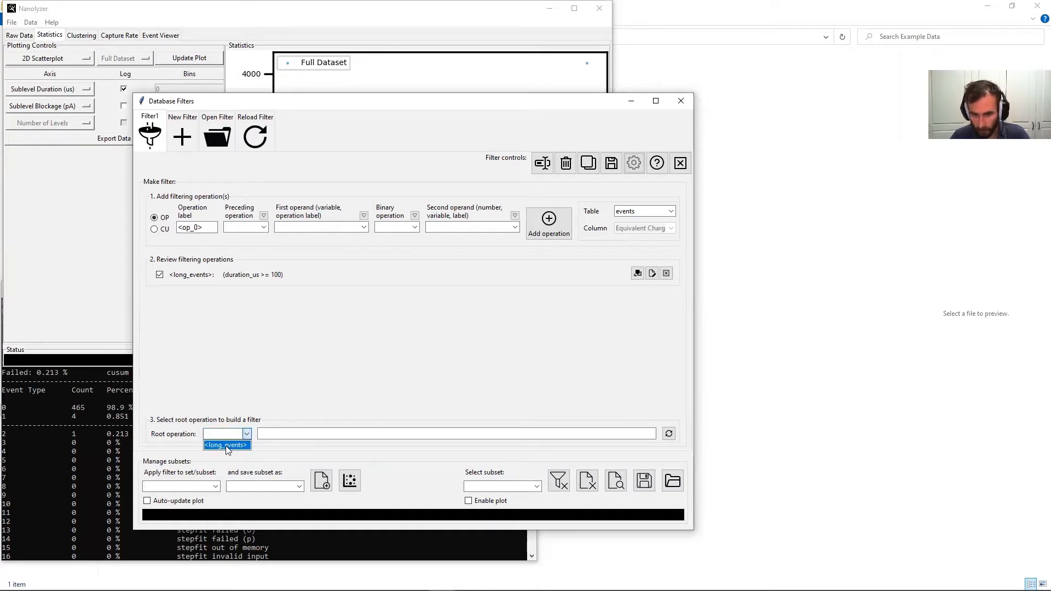
{"action": "left_click", "coordinate": [227, 446]}
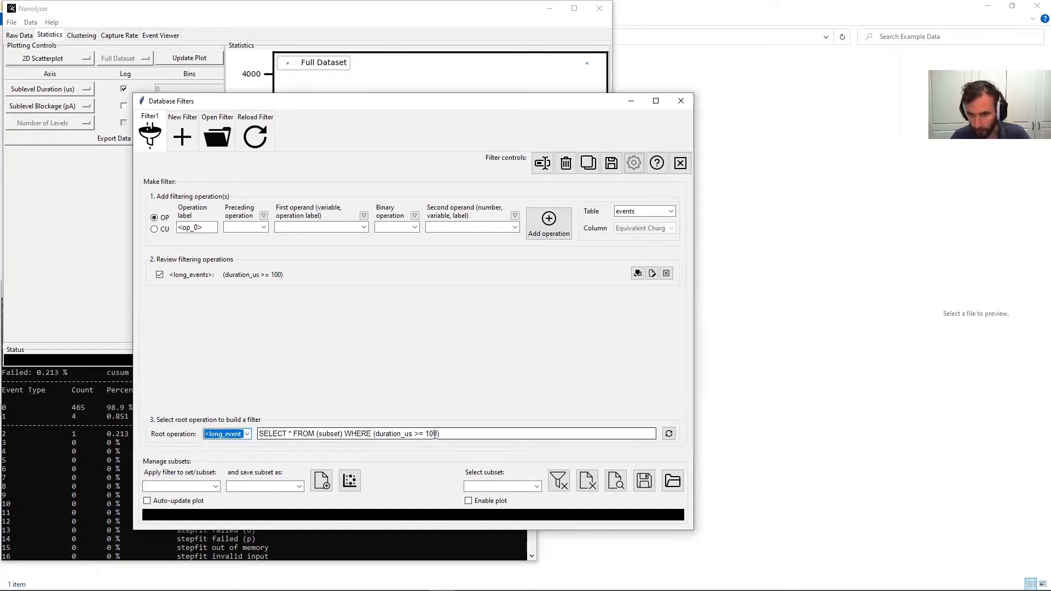
{"action": "left_click_drag", "start_coordinate": [437, 434], "coordinate": [248, 436]}
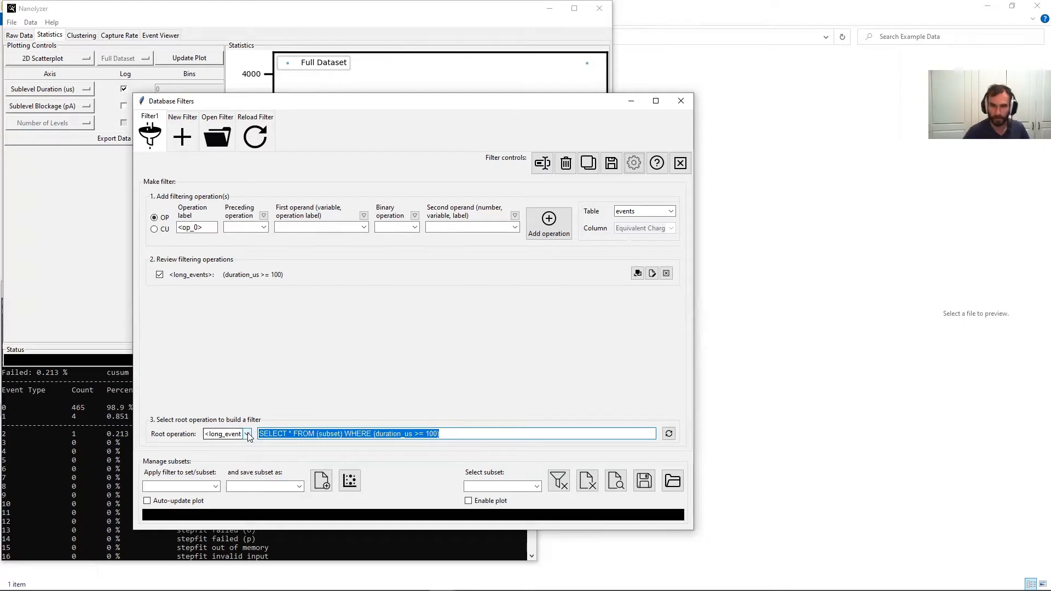
Step: Apply the filter to Full Dataset with automatic plot updating enabled and save the subset as Long Events
{"action": "left_click", "coordinate": [206, 486]}
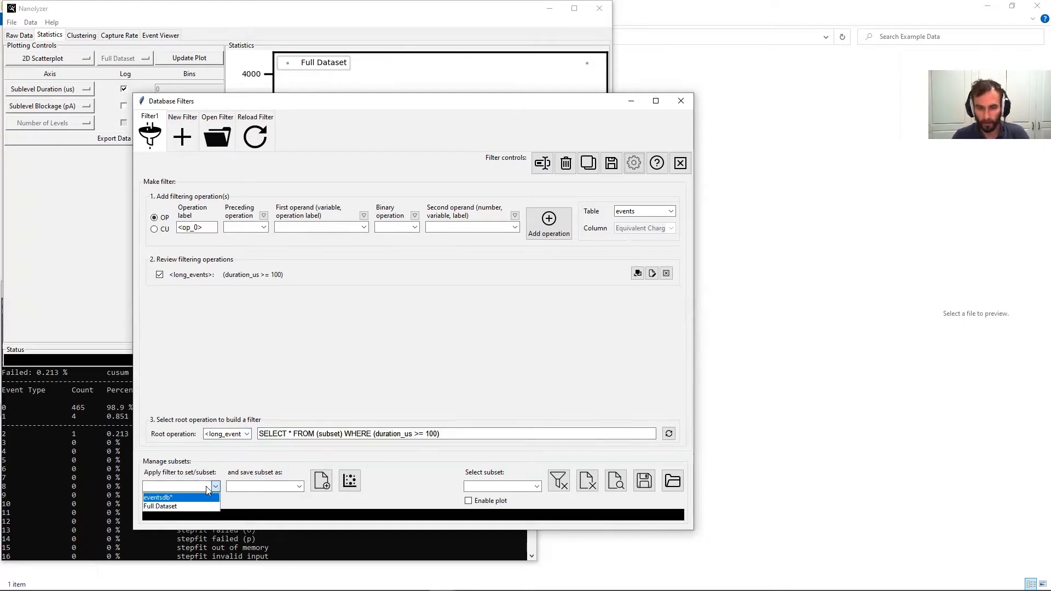
{"action": "left_click", "coordinate": [171, 507]}
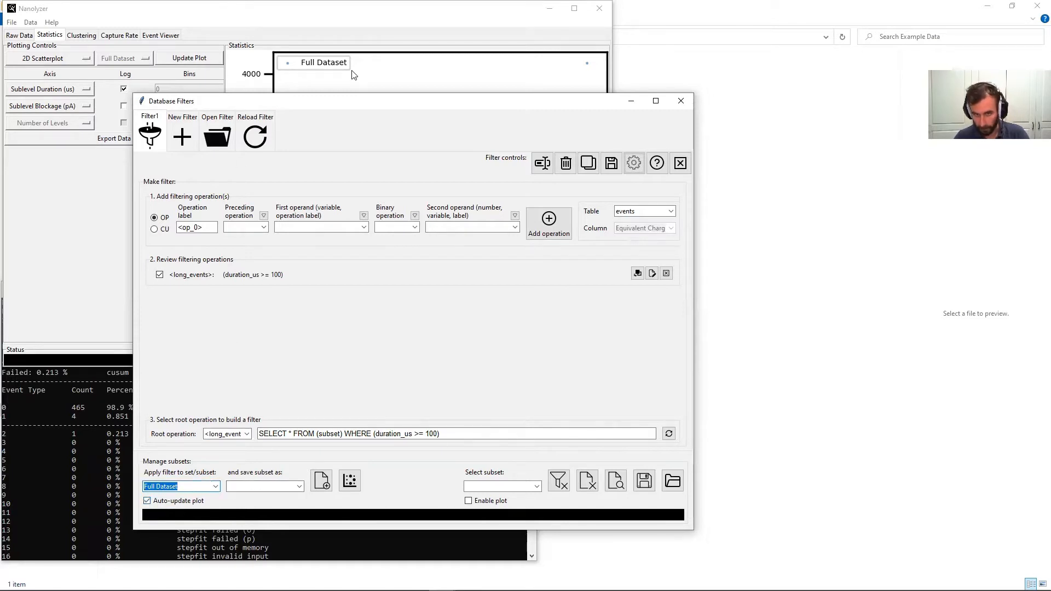
{"action": "left_click", "coordinate": [298, 487]}
{"action": "left_click", "coordinate": [278, 486]}
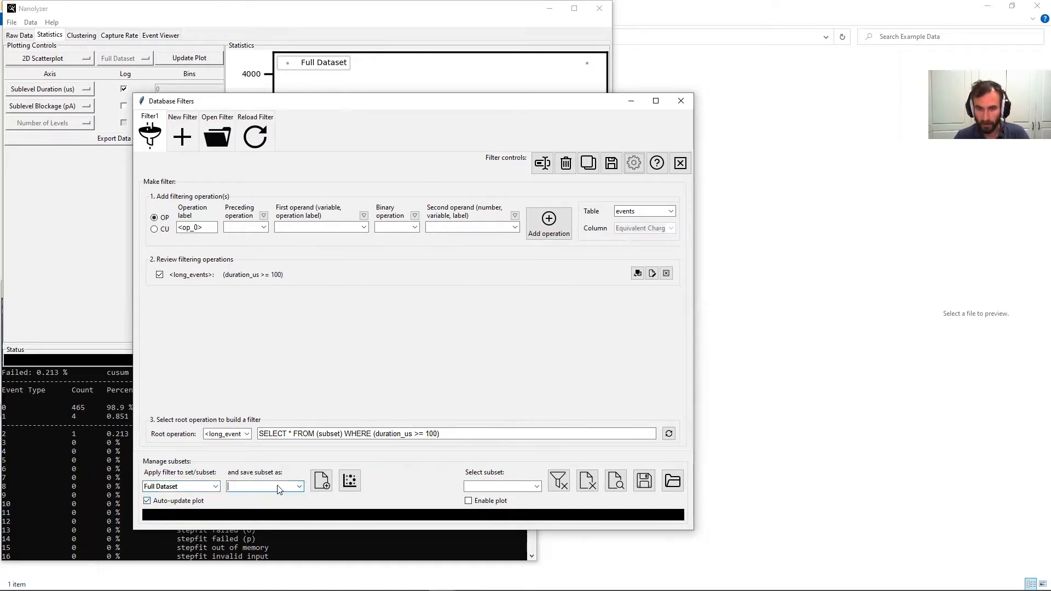
{"action": "type", "text": "Long Events"}
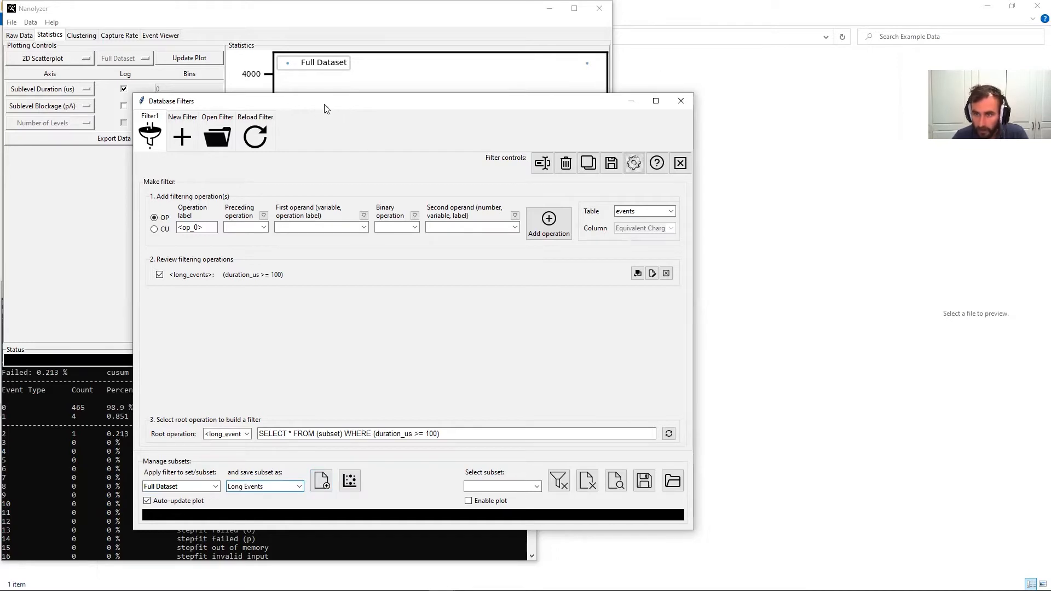
{"action": "left_click_drag", "start_coordinate": [324, 107], "coordinate": [732, 65]}
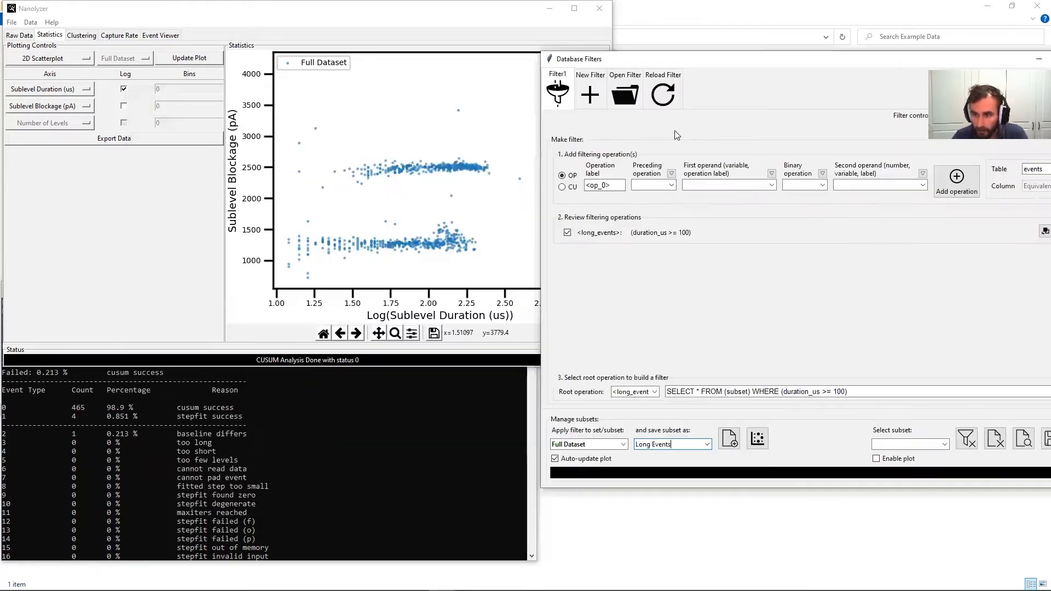
{"action": "left_click", "coordinate": [730, 439]}
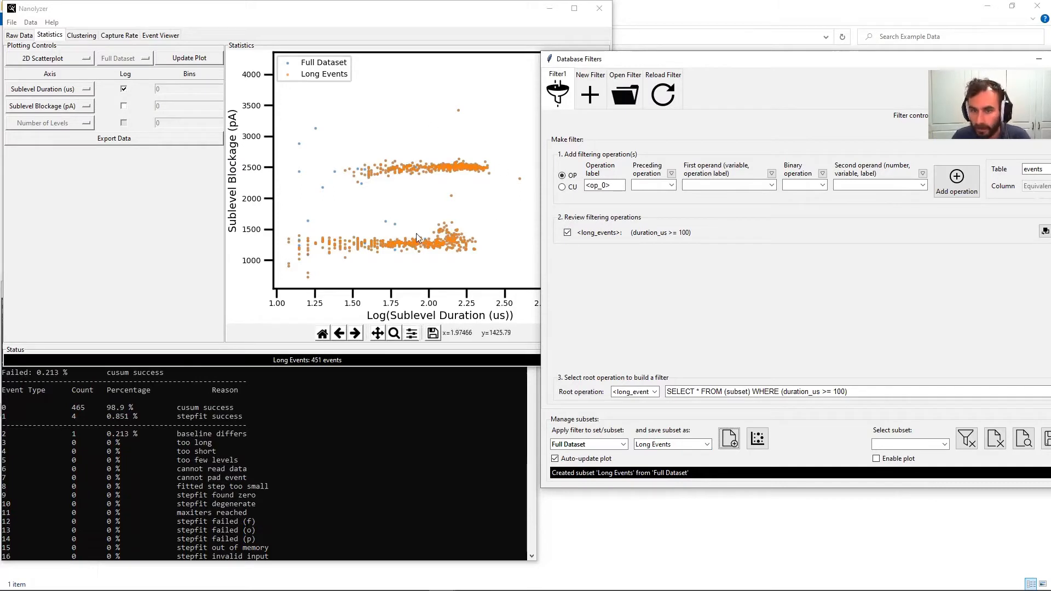
Step: Replot the 2D scatterplot with Dwell Time (us) on the first axis and Maximum Blockage (pA) on the second
{"action": "left_click", "coordinate": [437, 204]}
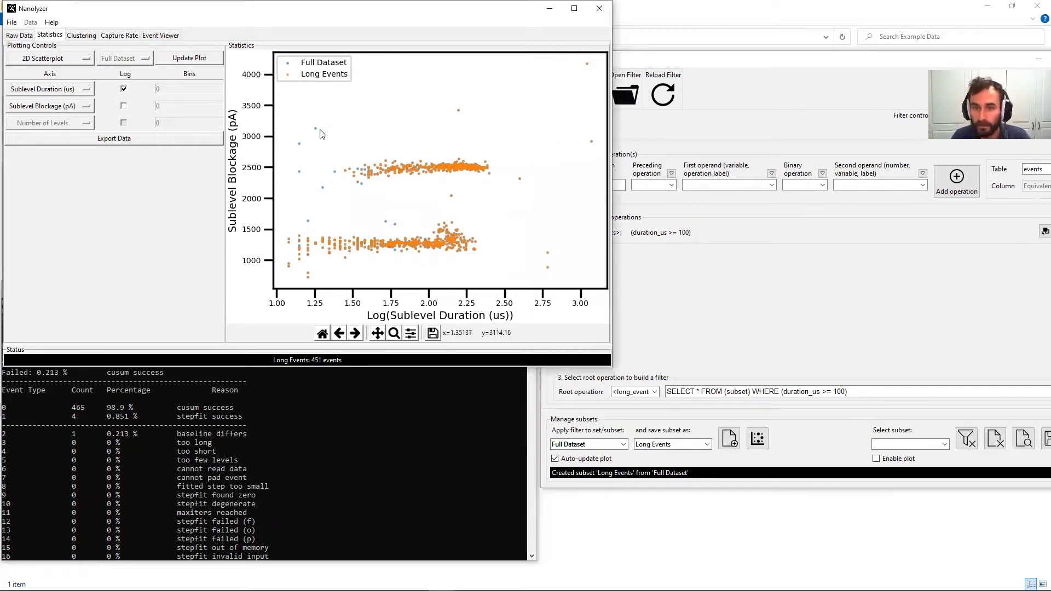
{"action": "left_click", "coordinate": [75, 90]}
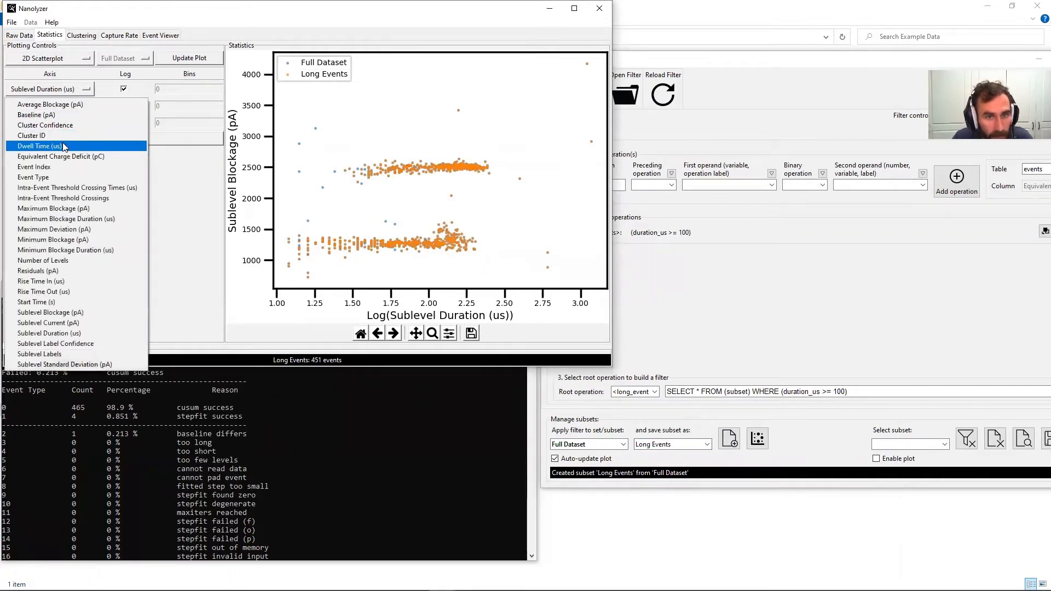
{"action": "left_click", "coordinate": [64, 147]}
{"action": "left_click", "coordinate": [65, 106]}
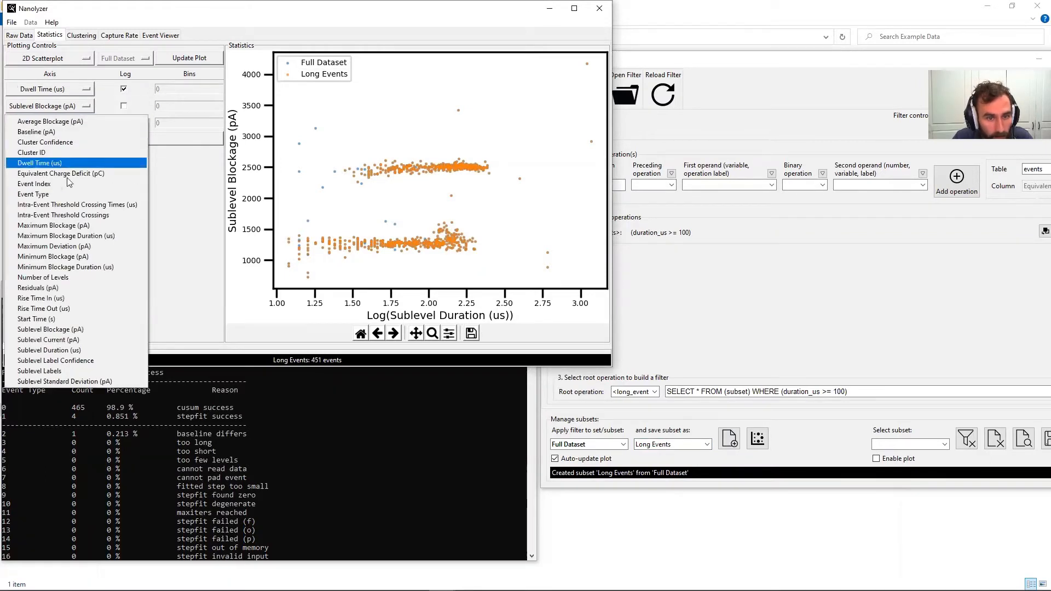
{"action": "left_click", "coordinate": [67, 225]}
{"action": "left_click", "coordinate": [171, 59]}
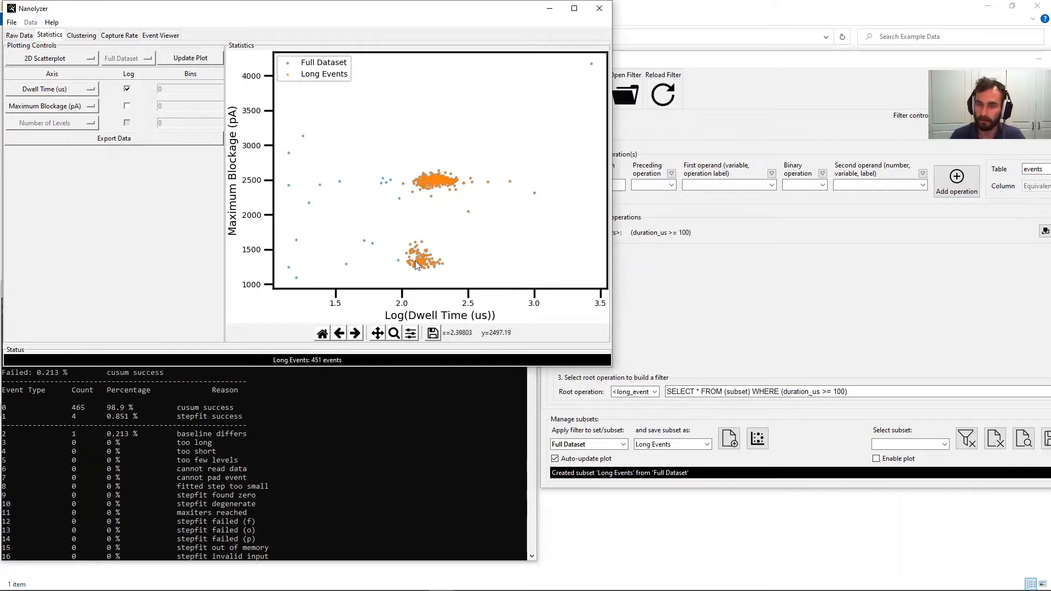
Step: Start a new filtering operation on the events table with Maximum Blockage (pA) as its first operand
{"action": "left_click", "coordinate": [744, 293]}
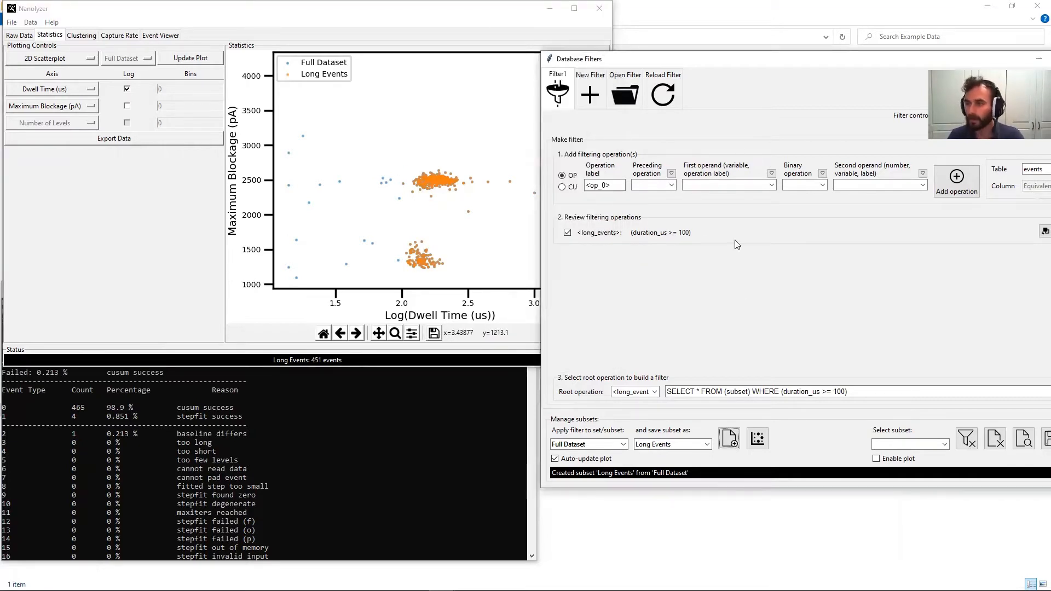
{"action": "left_click_drag", "start_coordinate": [753, 65], "coordinate": [707, 64]}
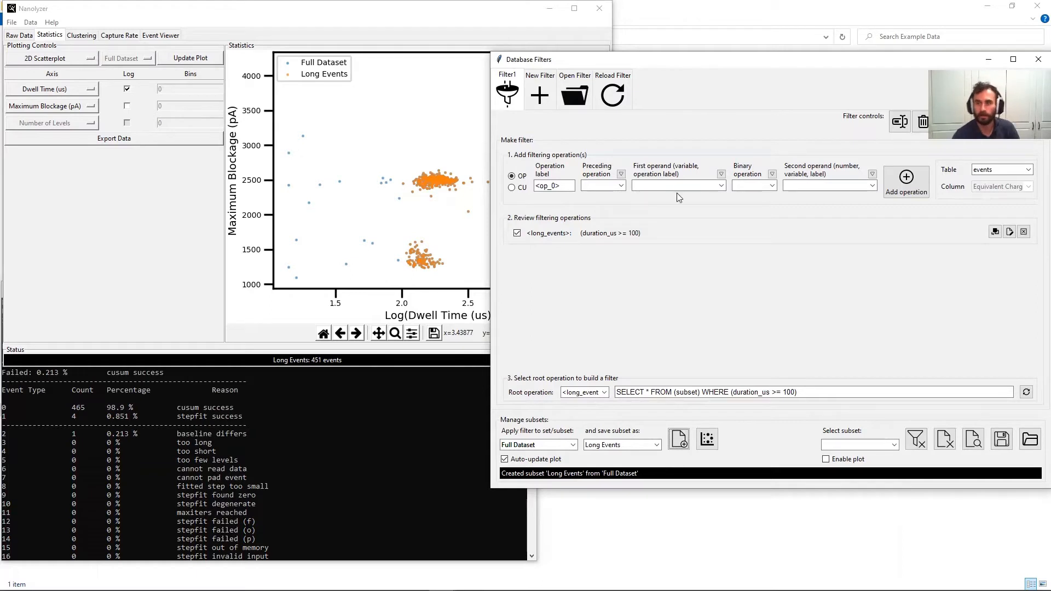
{"action": "left_click", "coordinate": [722, 186]}
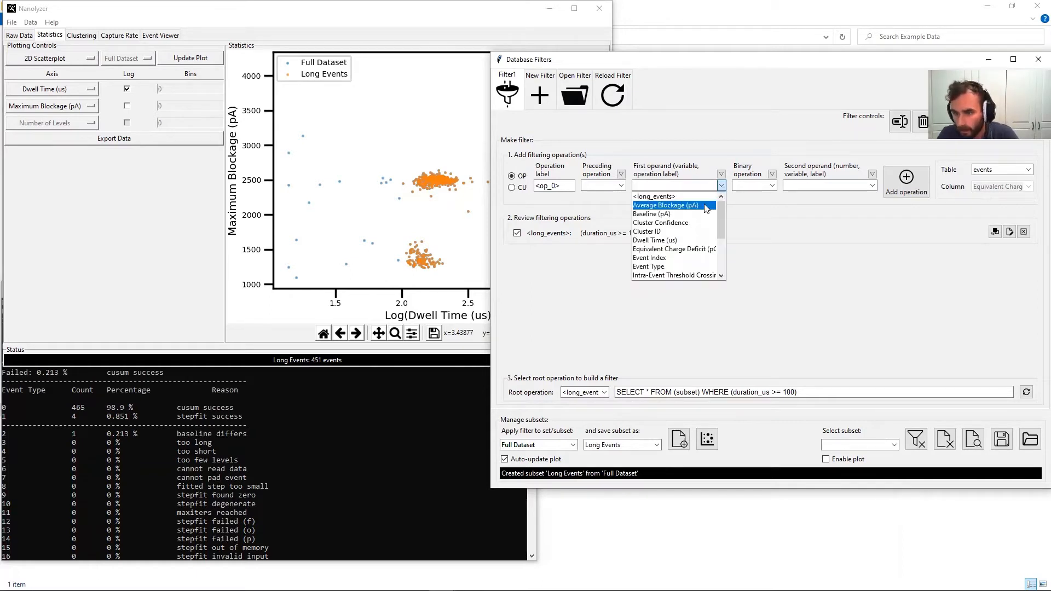
{"action": "scroll", "coordinate": [699, 217], "scroll_direction": "down", "scroll_amount": 2}
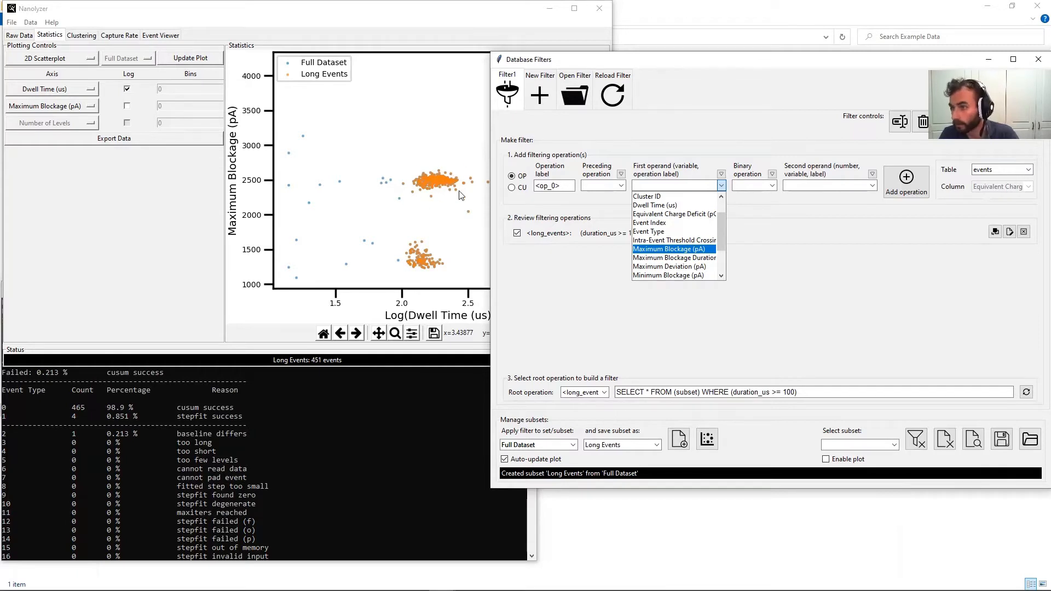
{"action": "scroll", "coordinate": [653, 241], "scroll_direction": "down", "scroll_amount": 2}
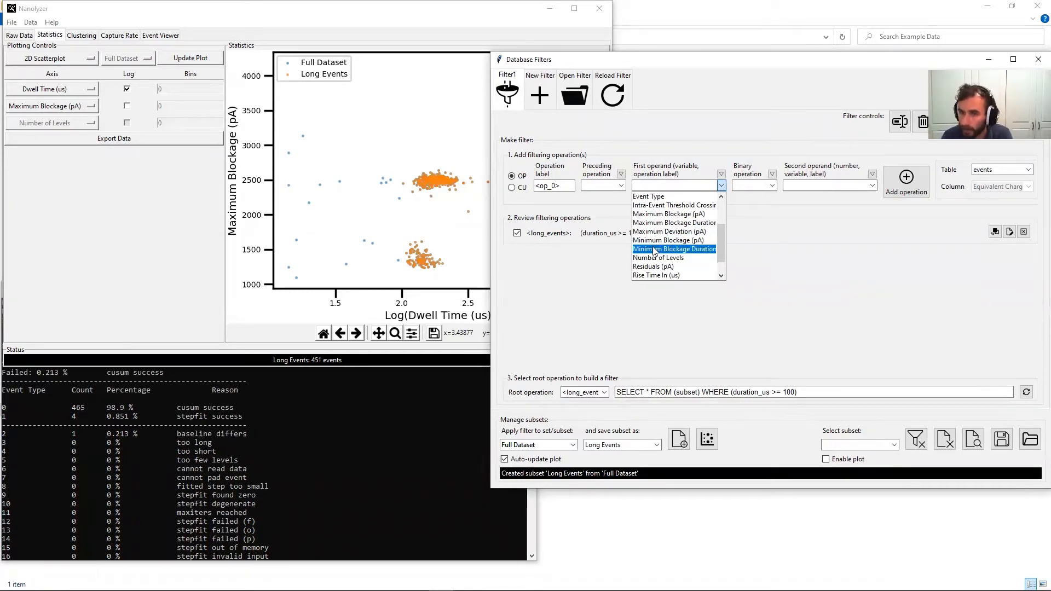
{"action": "scroll", "coordinate": [656, 250], "scroll_direction": "up", "scroll_amount": 2}
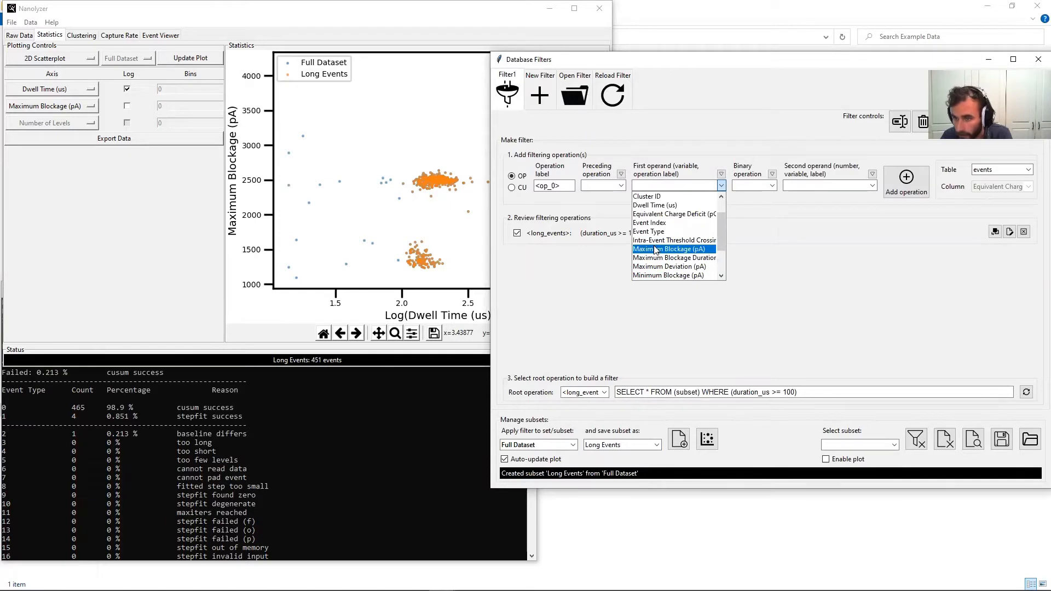
{"action": "left_click", "coordinate": [655, 249]}
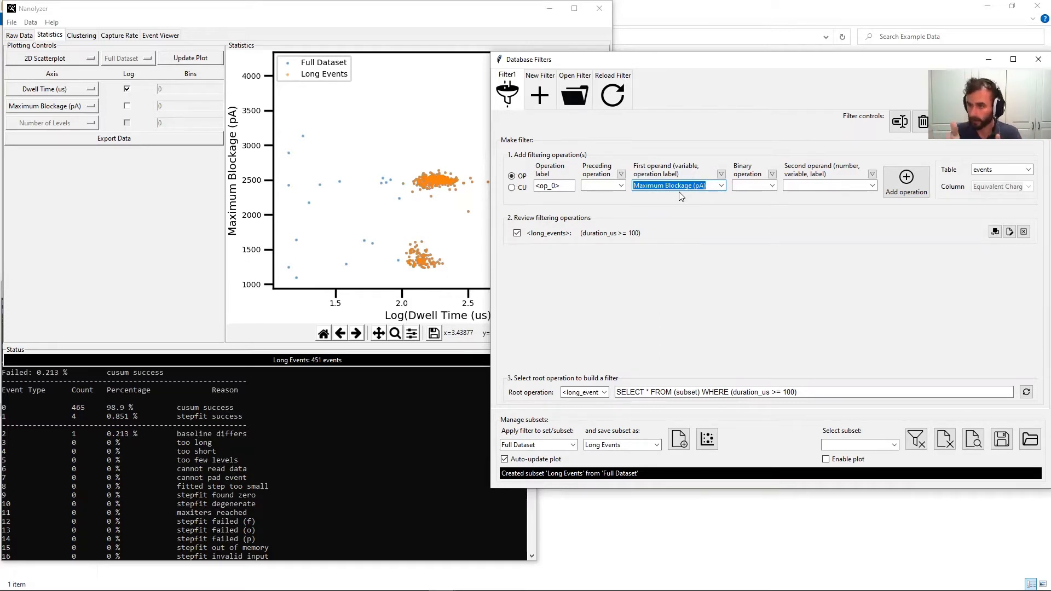
Step: Label the operation <folded>, complete its condition with >= 2000, and add it to the filter
{"action": "double_click", "coordinate": [557, 186]}
{"action": "type", "text": "folded"}
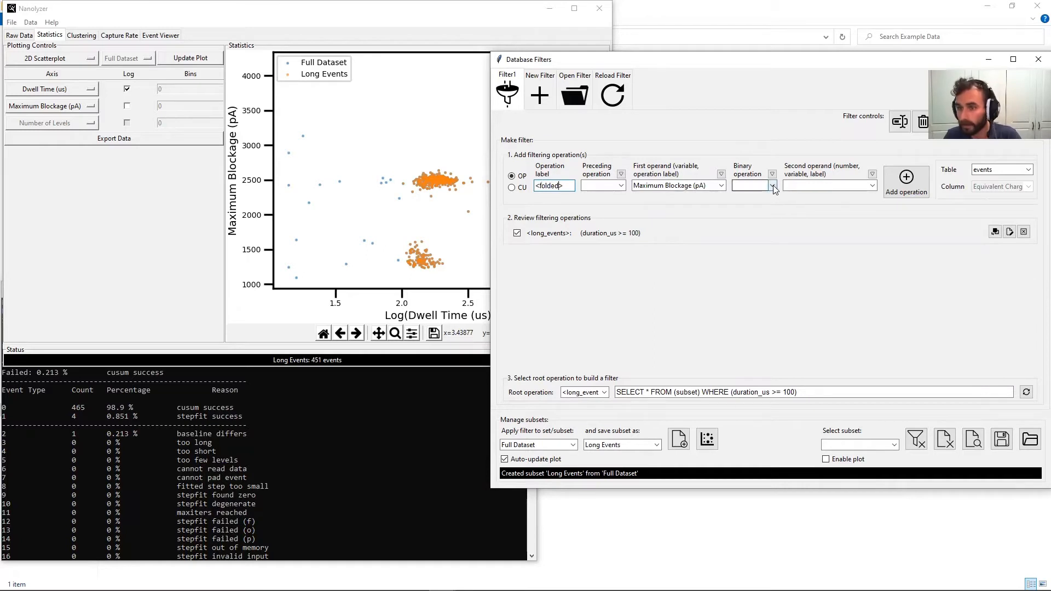
{"action": "left_click", "coordinate": [774, 186]}
{"action": "left_click", "coordinate": [759, 211]}
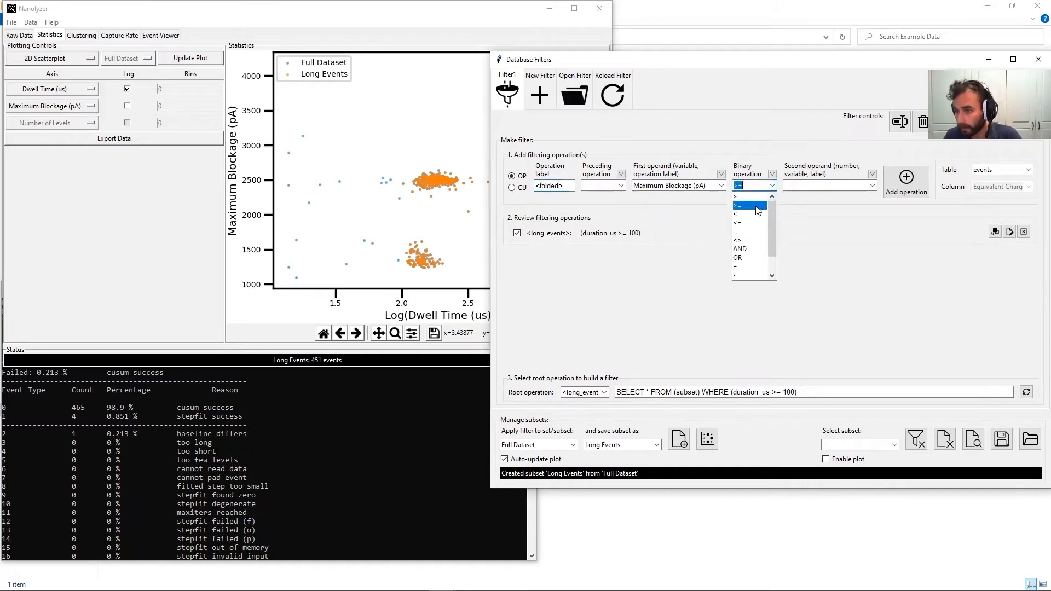
{"action": "left_click", "coordinate": [809, 185]}
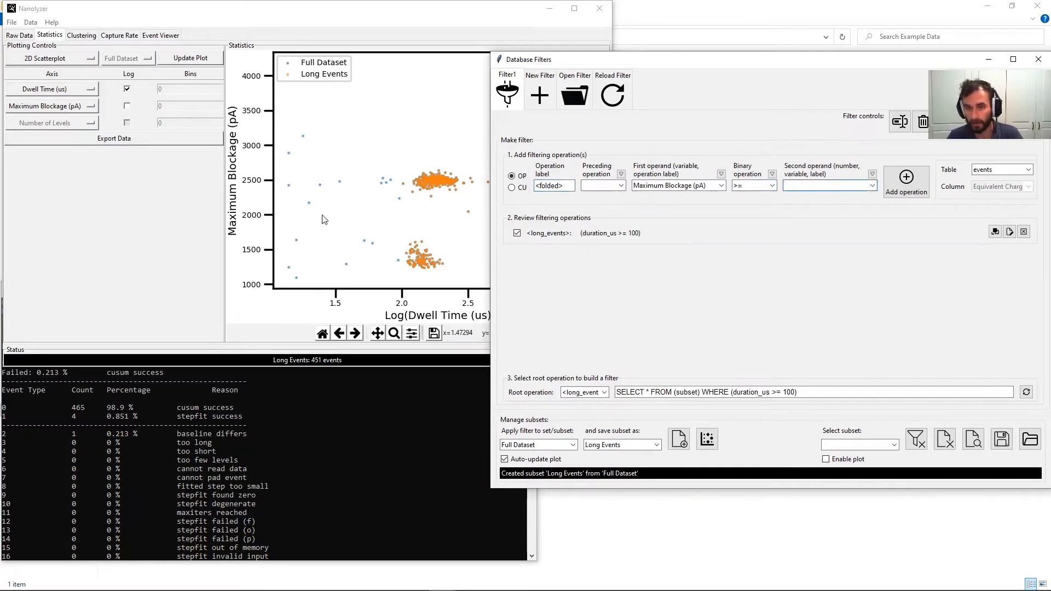
{"action": "type", "text": "200"}
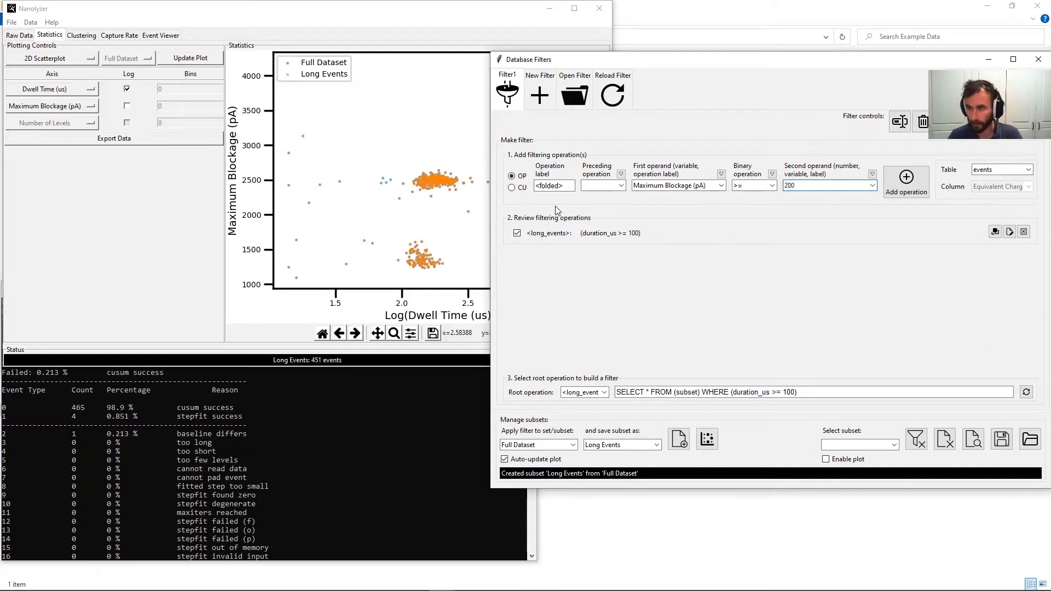
{"action": "type", "text": "0"}
{"action": "left_click", "coordinate": [906, 182]}
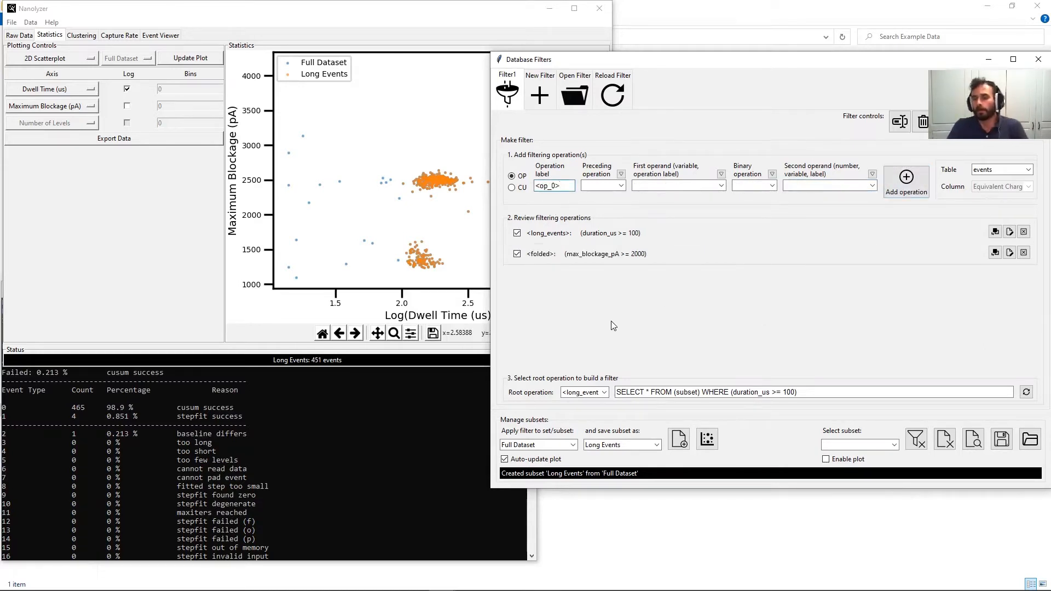
Step: Build the filter from root operation <folded> and apply it to Full Dataset, saving the subset as Folded Events
{"action": "left_click", "coordinate": [603, 393]}
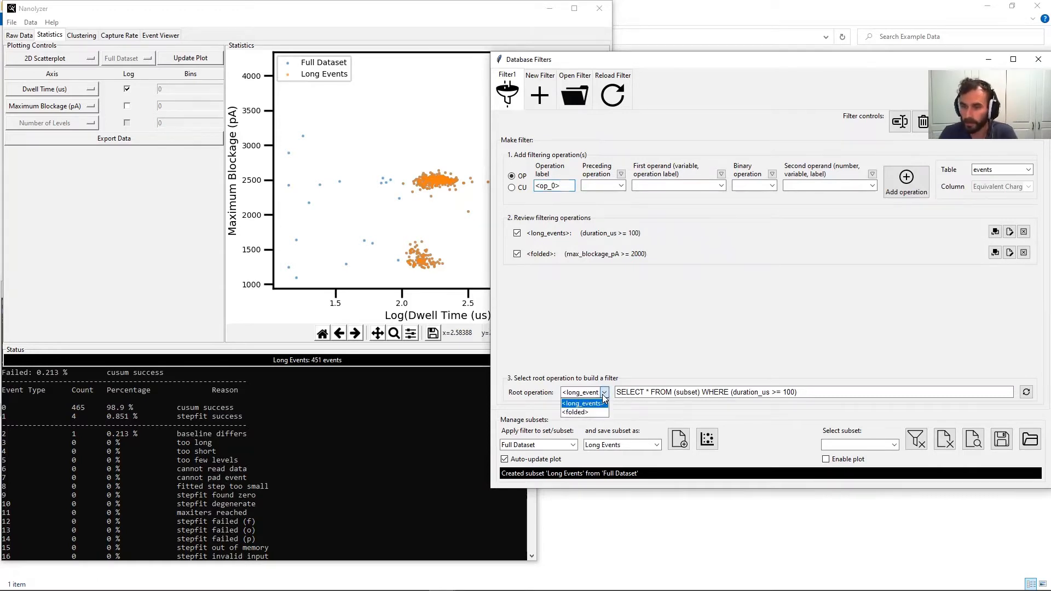
{"action": "left_click", "coordinate": [582, 413]}
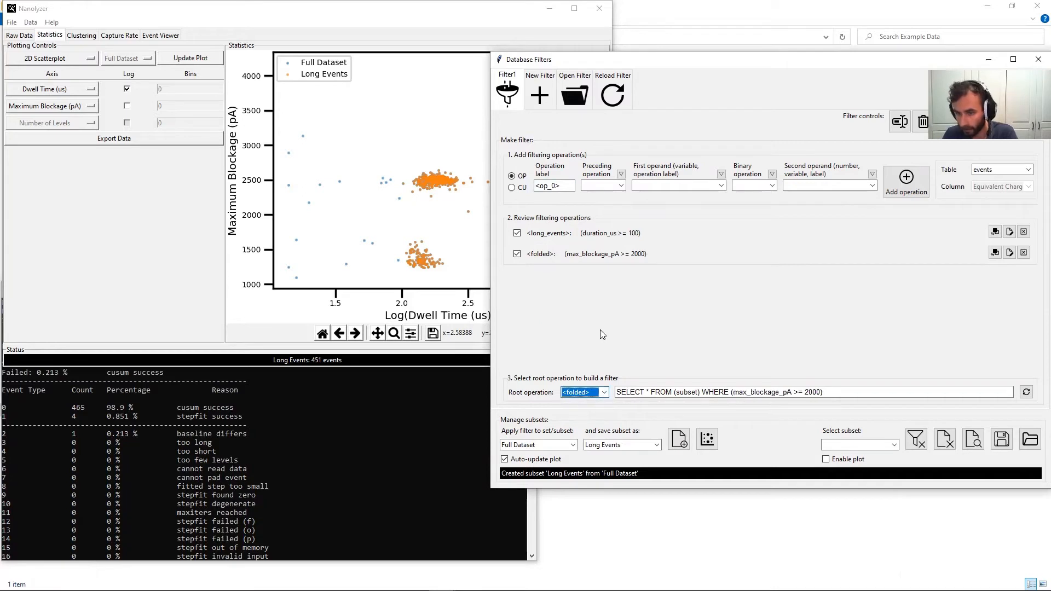
{"action": "triple_click", "coordinate": [602, 444]}
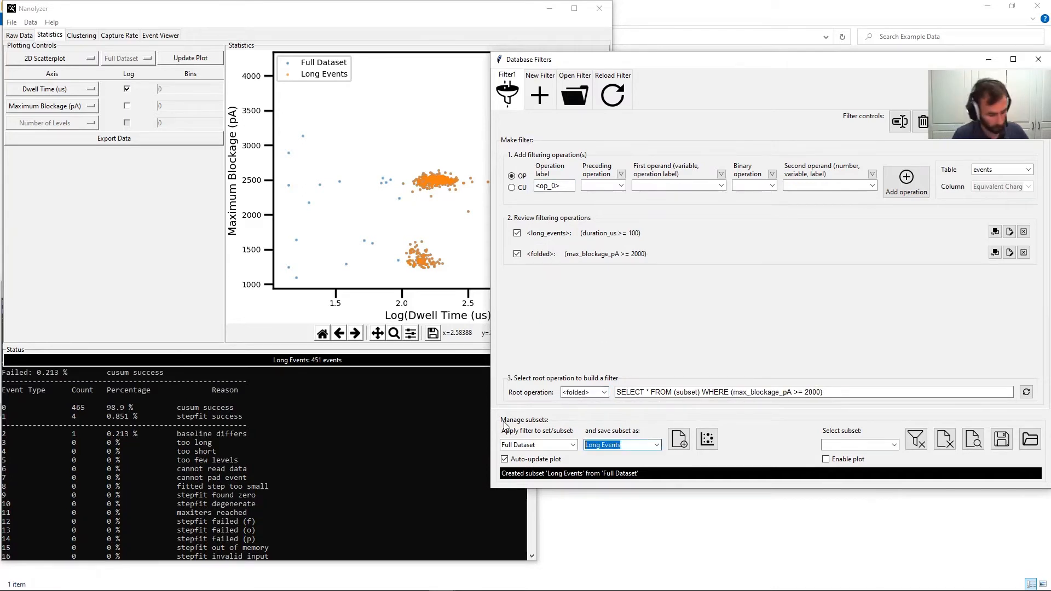
{"action": "type", "text": "Folded Events"}
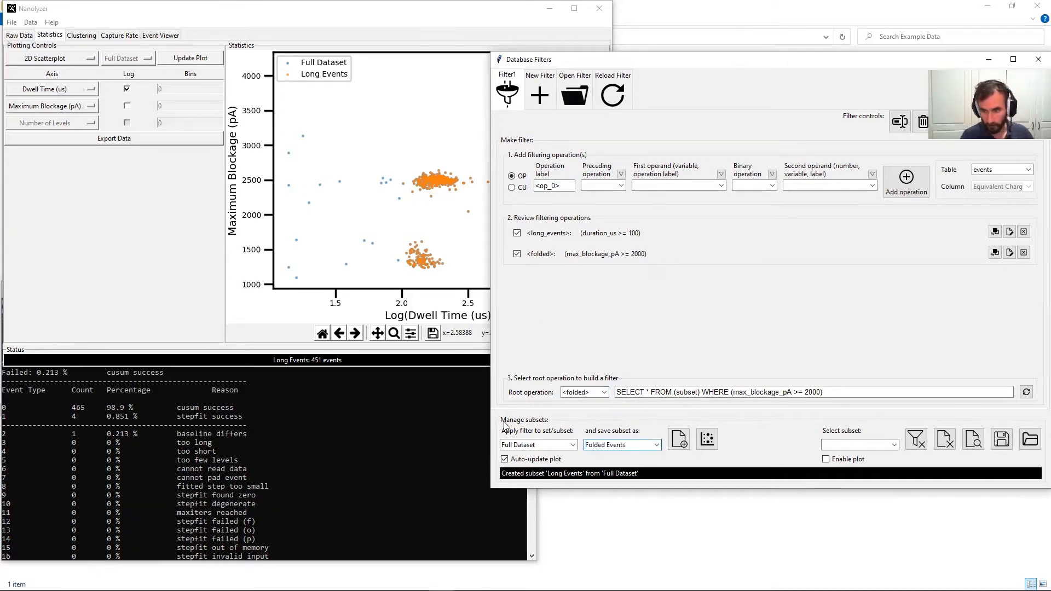
{"action": "left_click", "coordinate": [681, 441]}
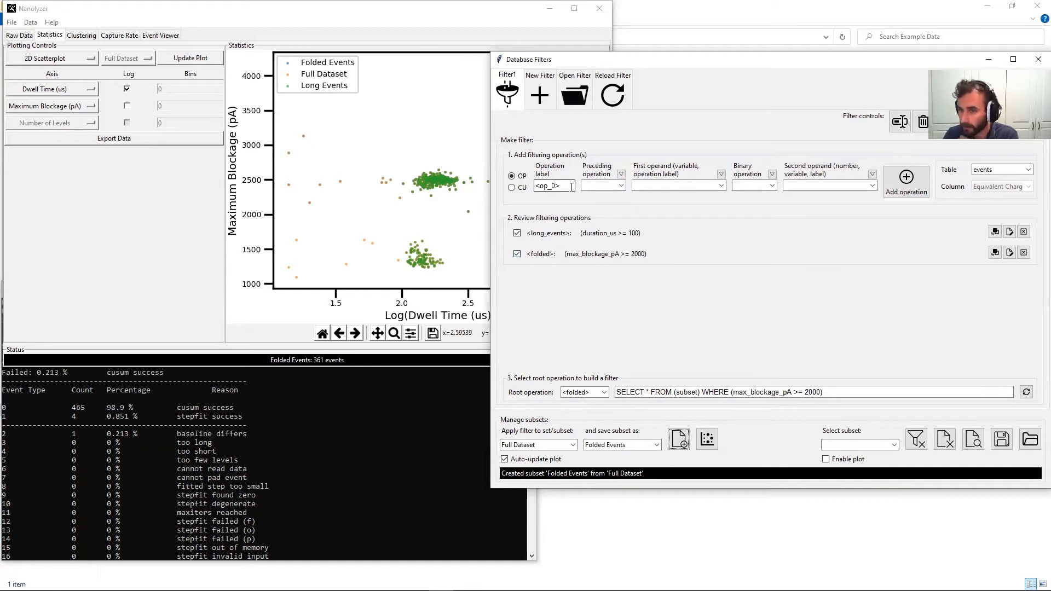
Step: Define a combined operation labelled <Mixed> as <long_events> AND <folded> and add it to the filter
{"action": "left_click_drag", "start_coordinate": [558, 186], "coordinate": [542, 187]}
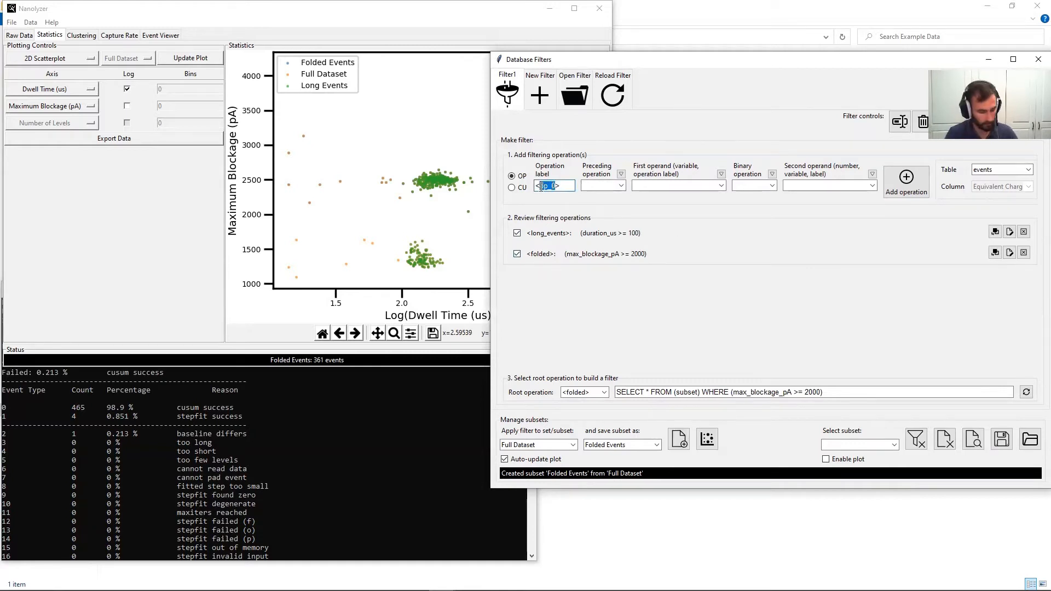
{"action": "type", "text": "Mixed>"}
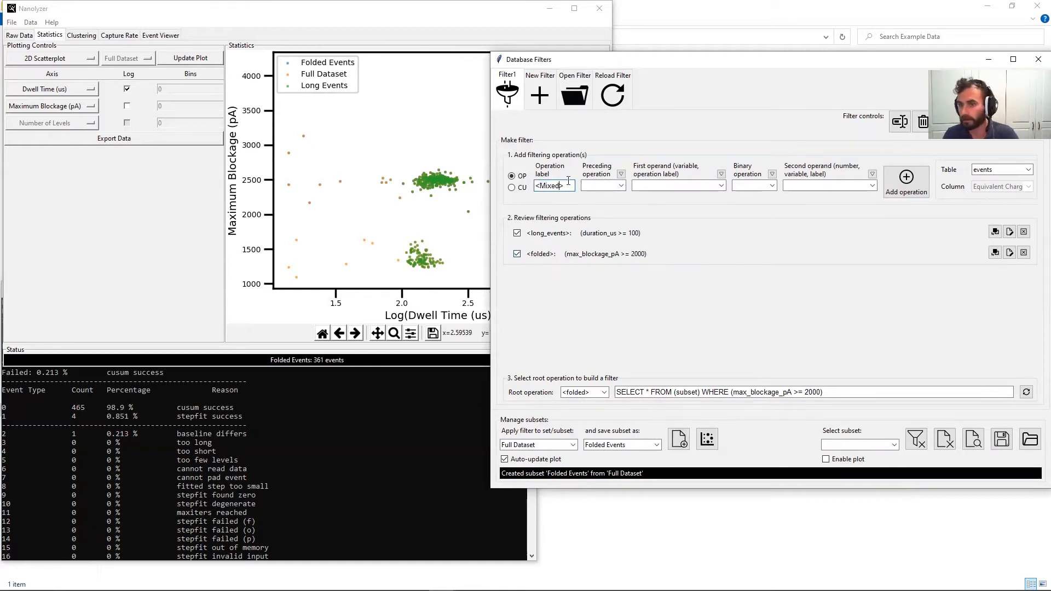
{"action": "left_click", "coordinate": [646, 185]}
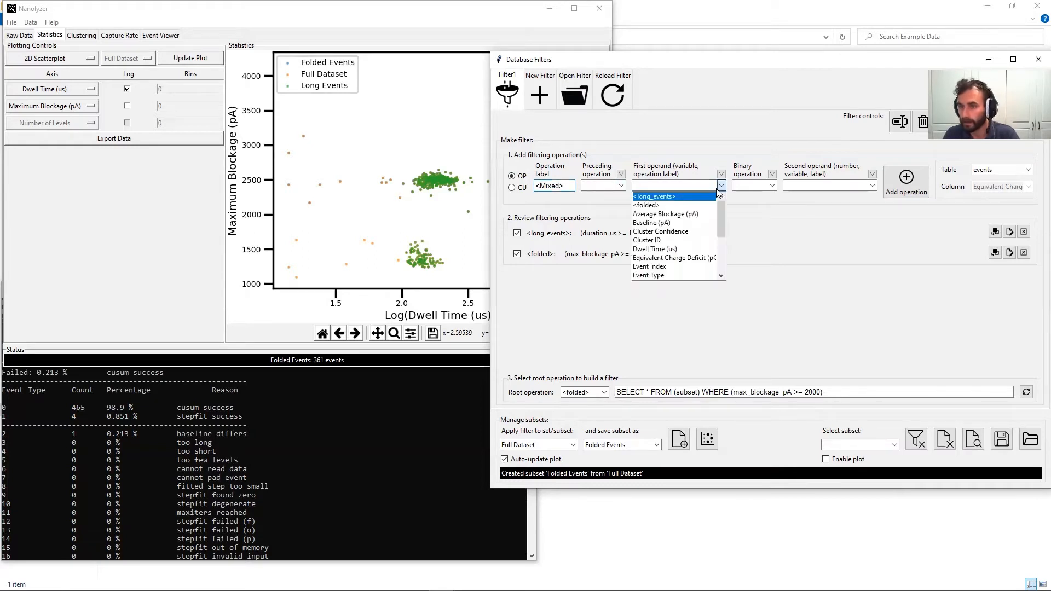
{"action": "left_click", "coordinate": [651, 197]}
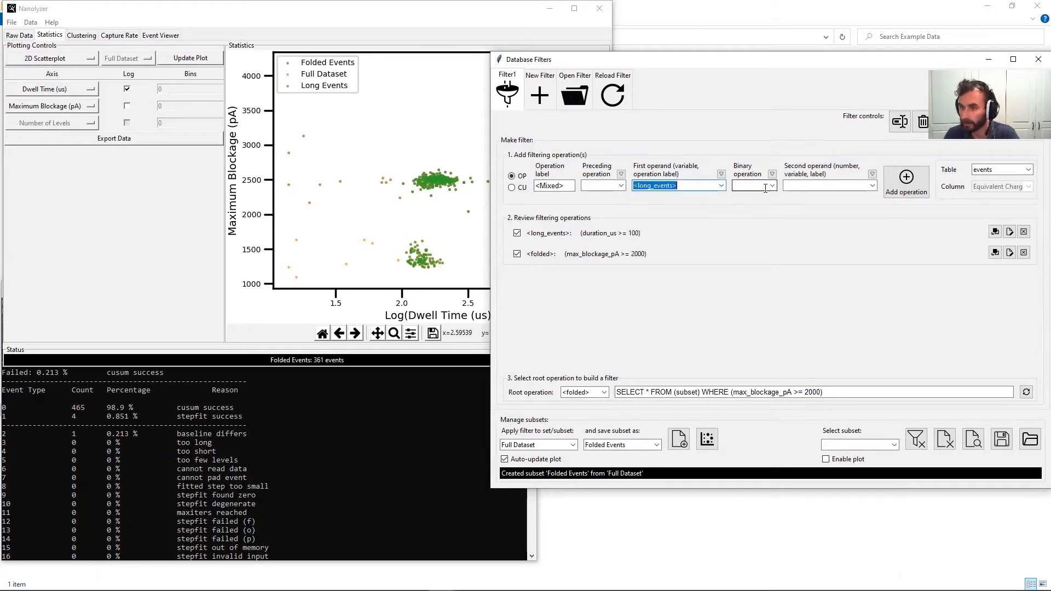
{"action": "left_click", "coordinate": [767, 187]}
{"action": "left_click", "coordinate": [753, 249]}
{"action": "left_click", "coordinate": [829, 185]}
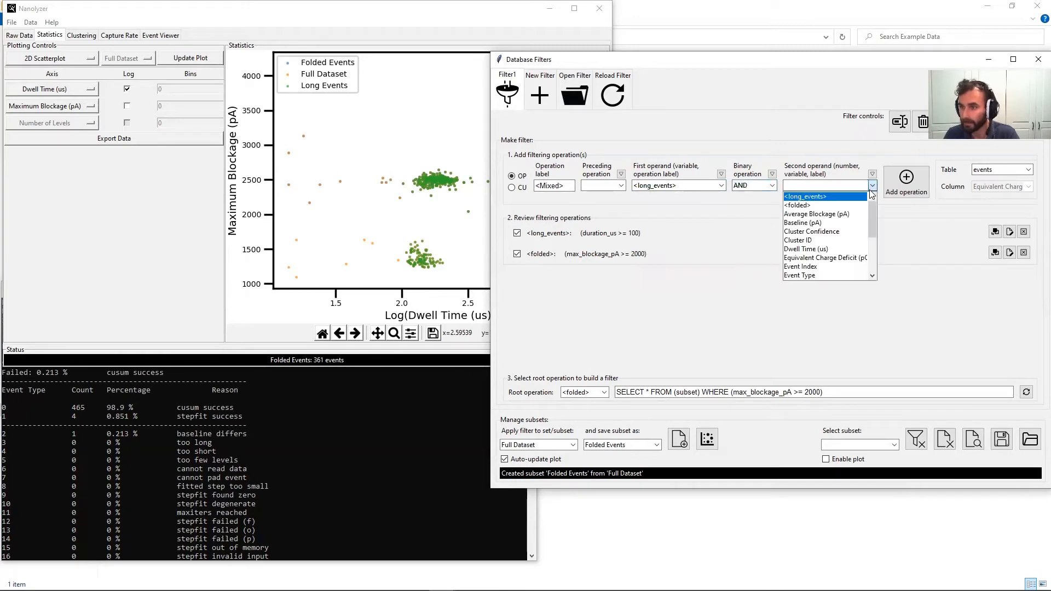
{"action": "left_click", "coordinate": [822, 212]}
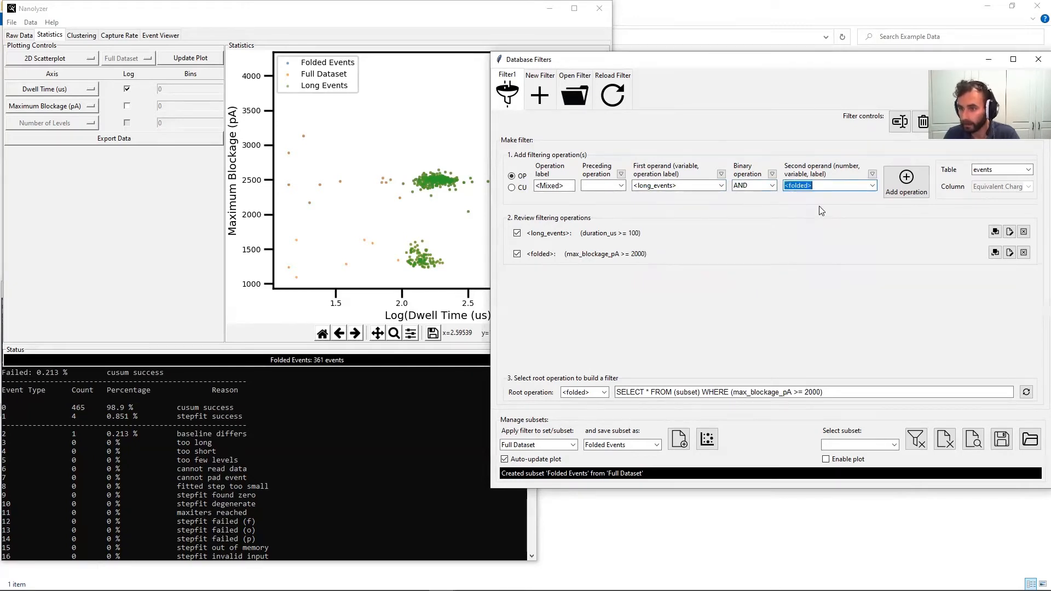
{"action": "left_click", "coordinate": [907, 194]}
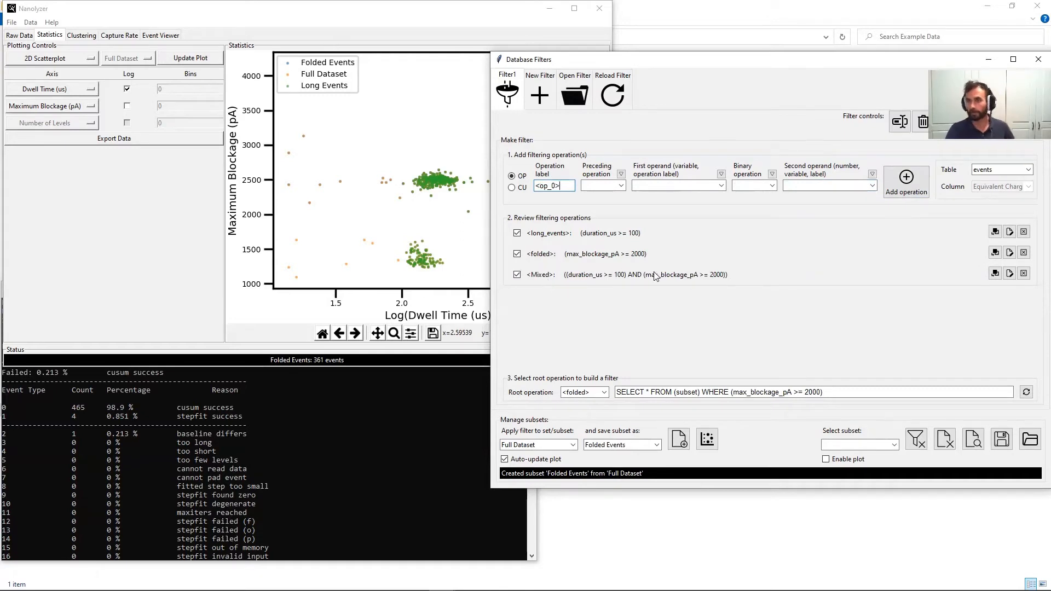
Step: Build the filter from root operation <Mixed> and apply it to Full Dataset, saving the subset as Long and Folded Events
{"action": "left_click", "coordinate": [604, 392]}
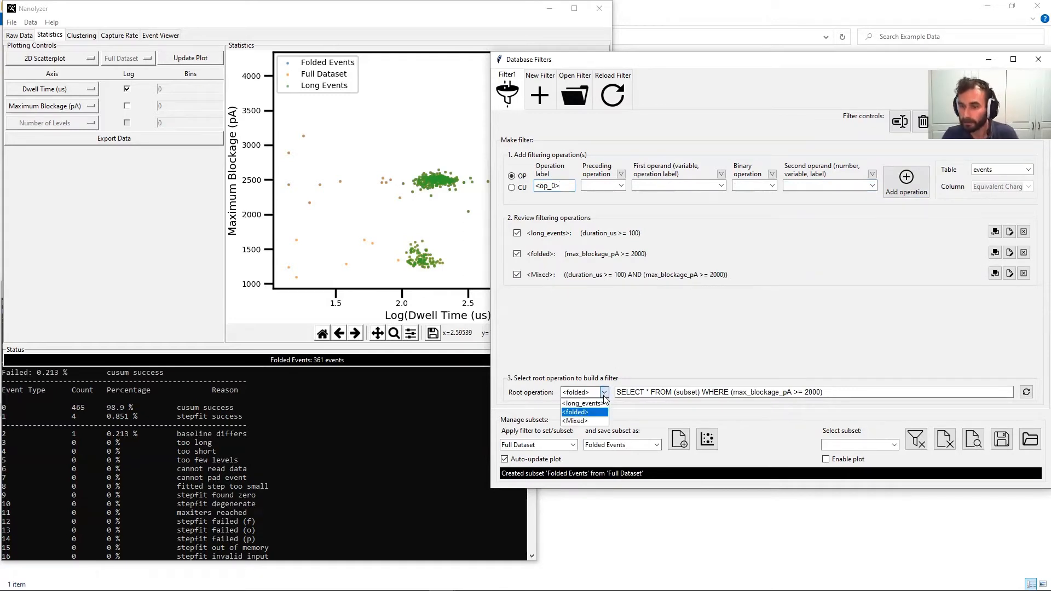
{"action": "left_click", "coordinate": [587, 421]}
{"action": "key", "text": "Tab"}
{"action": "key", "text": "Tab"}
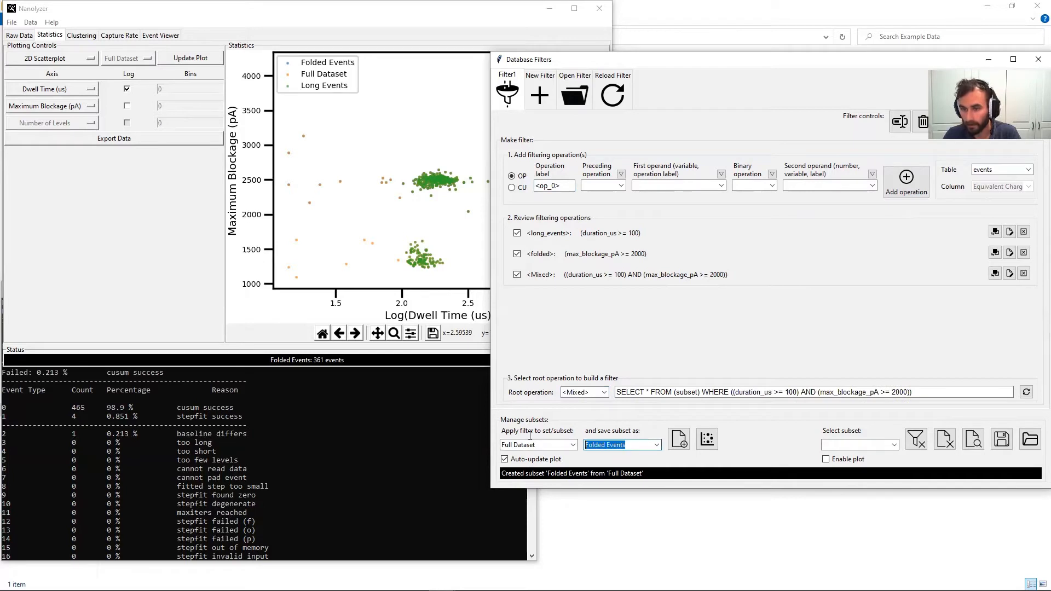
{"action": "type", "text": "Long and "}
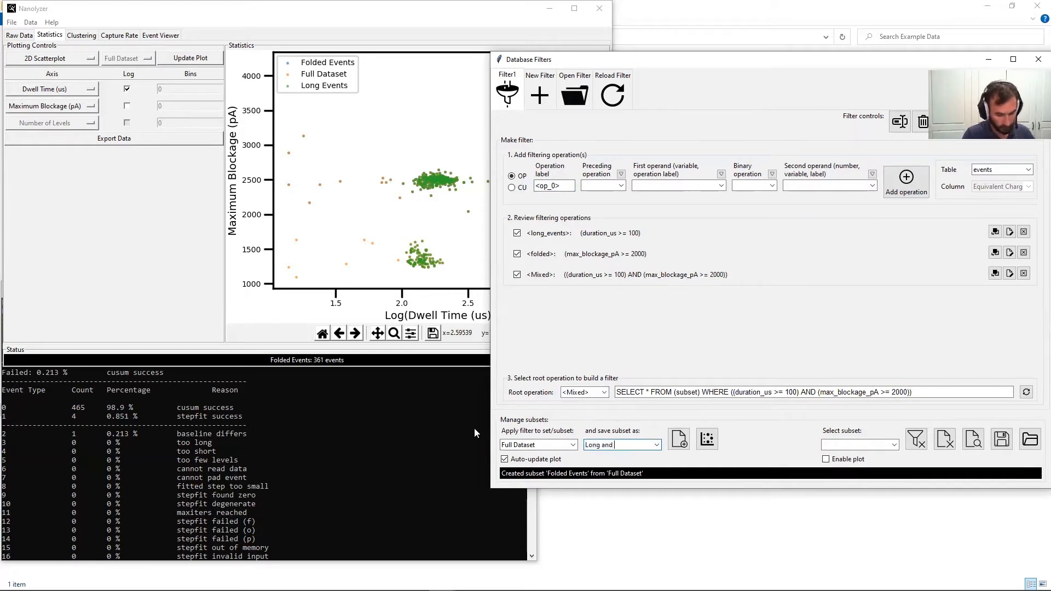
{"action": "type", "text": "Folded Events"}
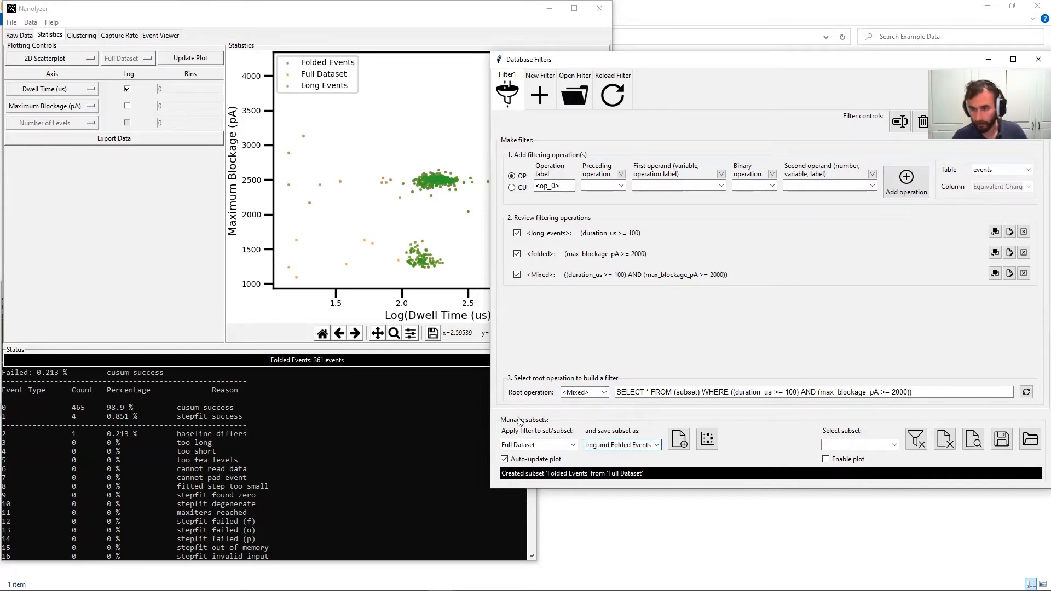
{"action": "left_click", "coordinate": [679, 438]}
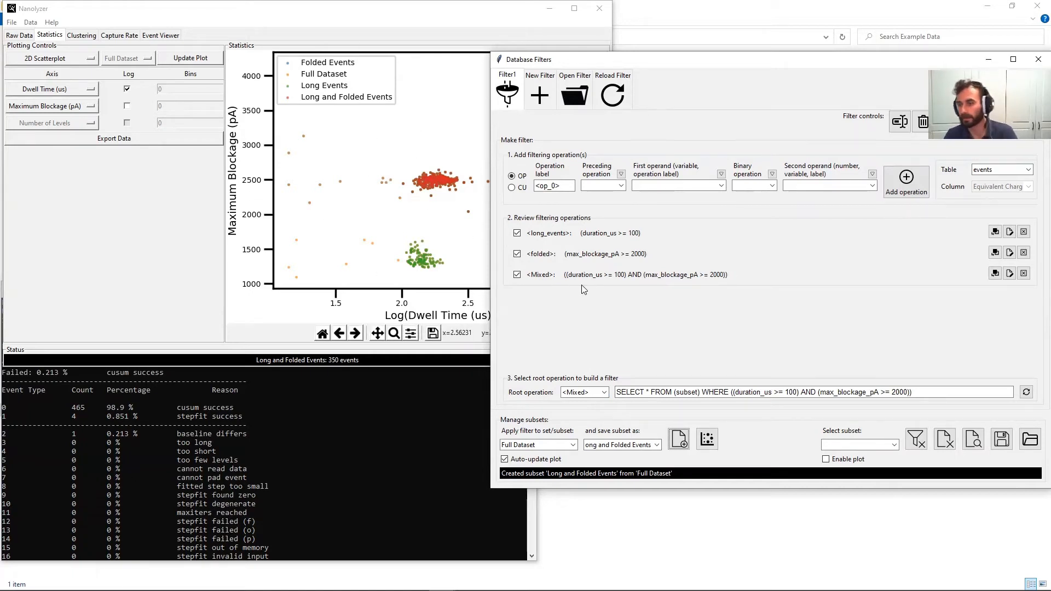
Step: Disable plotting of the Full Dataset, Long Events and Folded Events subsets so the scatterplot shows only Long and Folded Events
{"action": "left_click", "coordinate": [892, 446]}
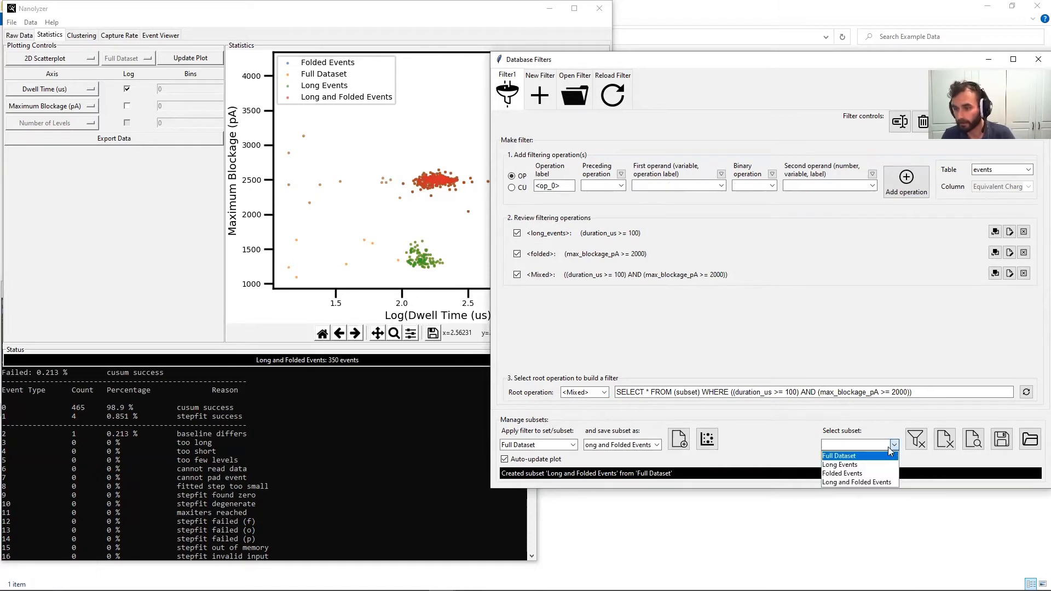
{"action": "left_click", "coordinate": [865, 455]}
{"action": "left_click", "coordinate": [826, 459]}
{"action": "left_click", "coordinate": [827, 460]}
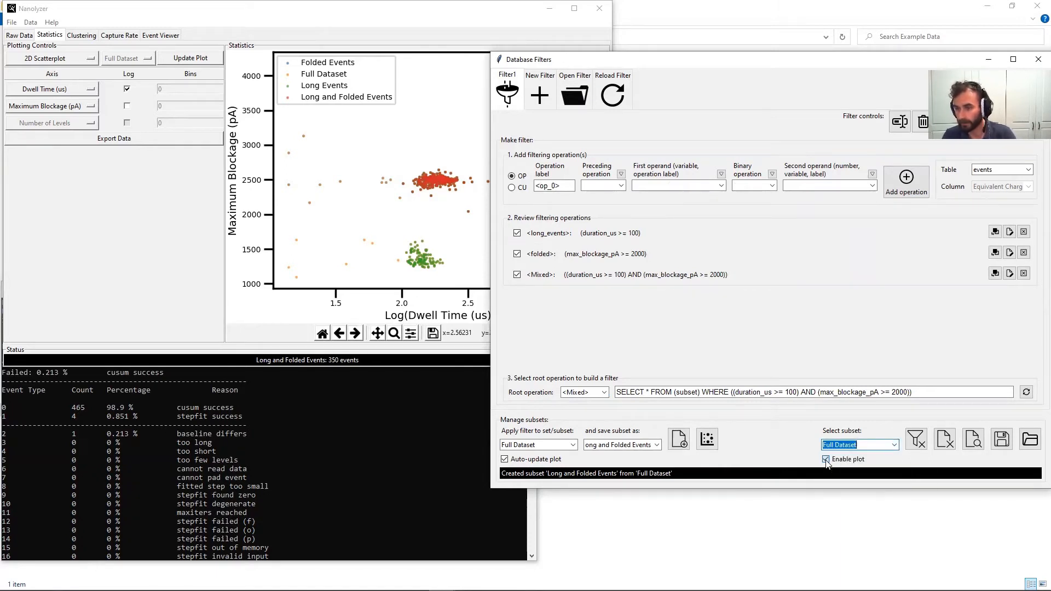
{"action": "left_click", "coordinate": [894, 446]}
{"action": "left_click", "coordinate": [861, 466]}
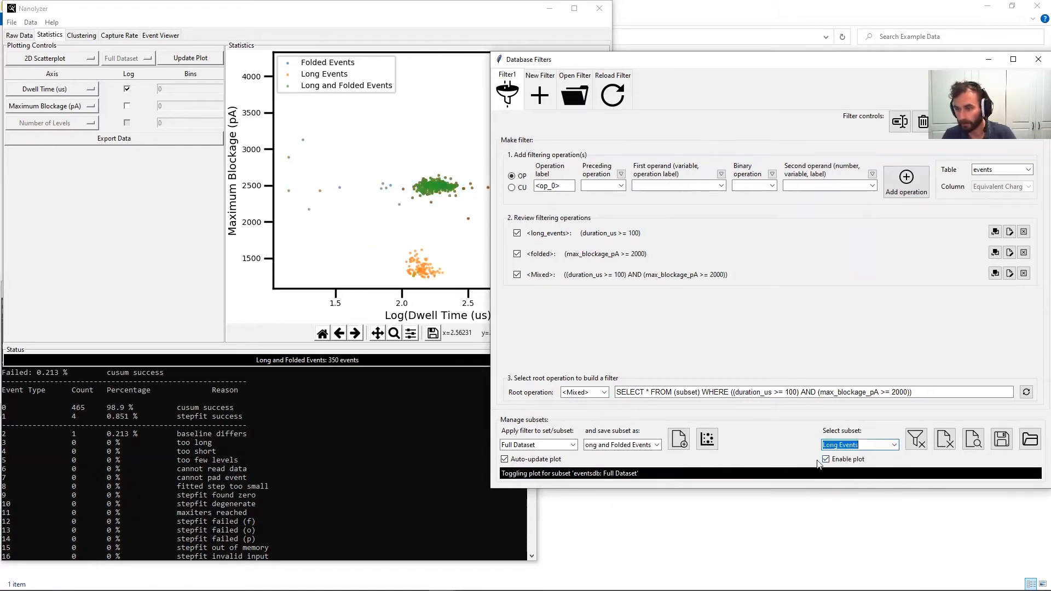
{"action": "left_click", "coordinate": [826, 460]}
{"action": "left_click", "coordinate": [894, 445]}
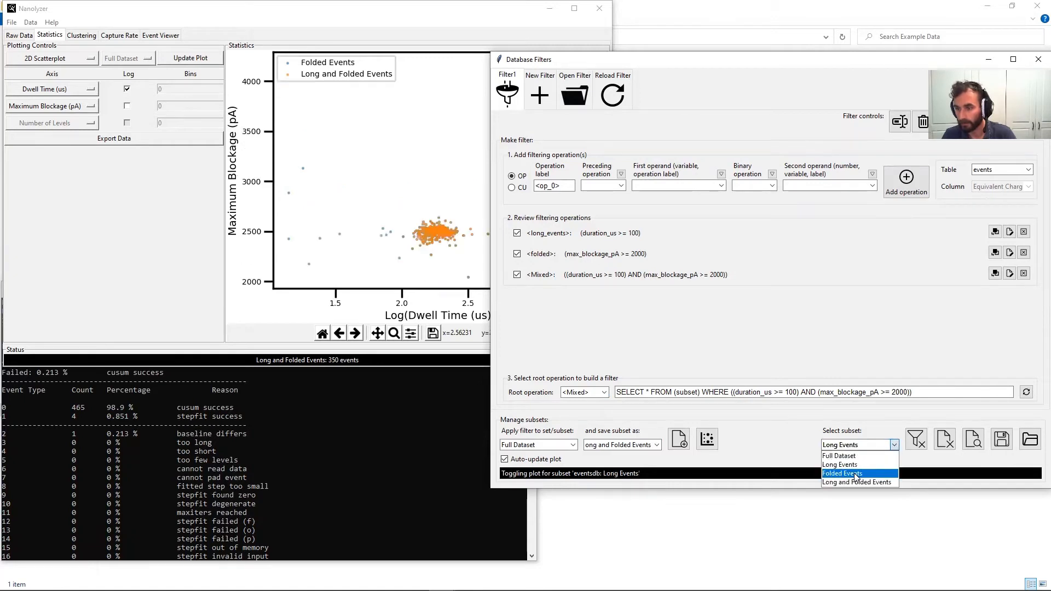
{"action": "left_click", "coordinate": [858, 474]}
{"action": "left_click", "coordinate": [826, 459]}
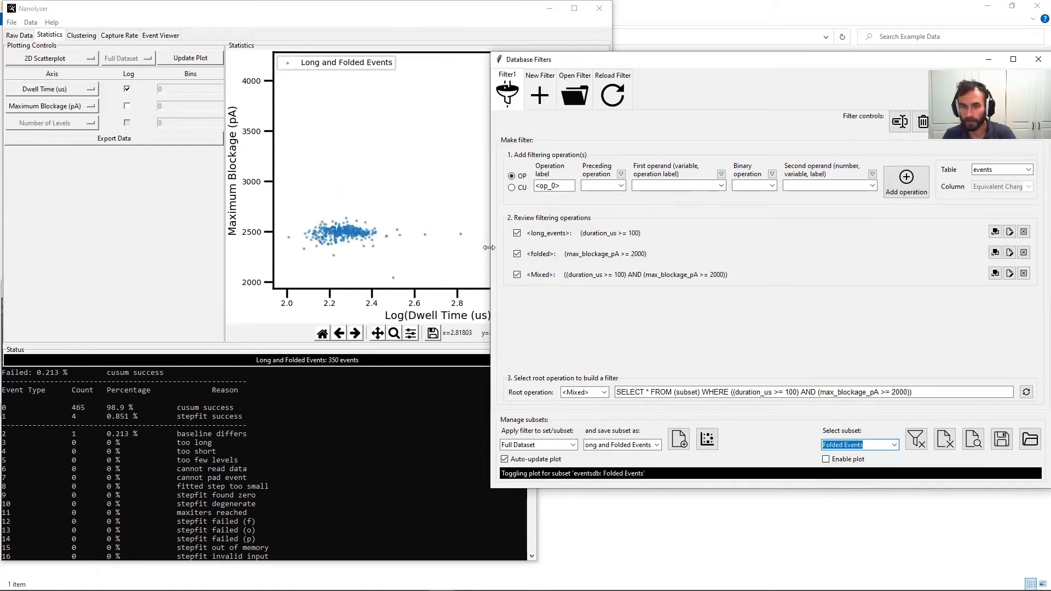
{"action": "left_click", "coordinate": [324, 146]}
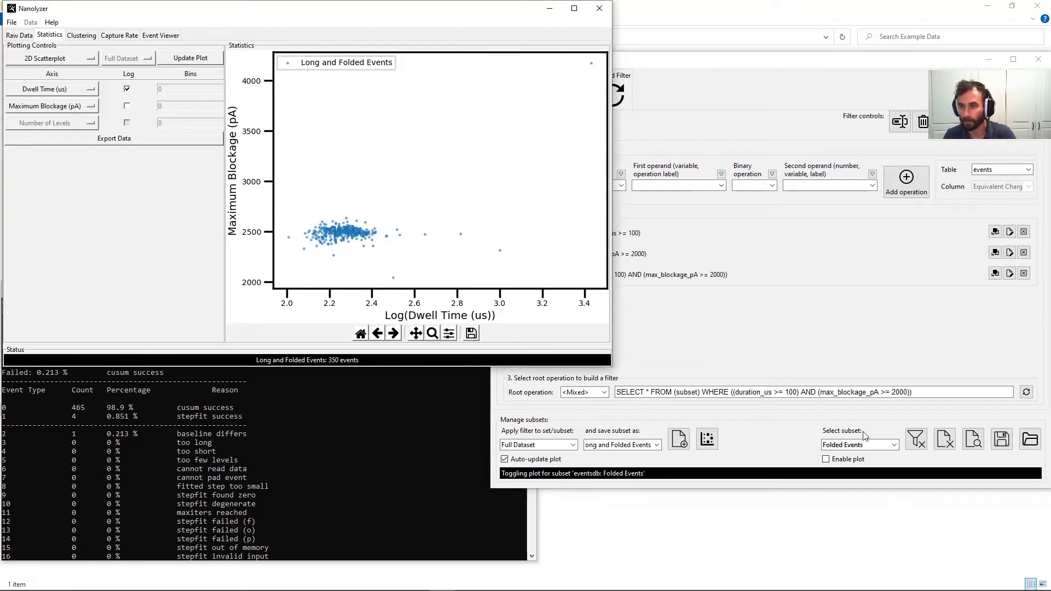
Step: Enable plotting of the Full Dataset subset and bring the scatterplot window to the front
{"action": "left_click", "coordinate": [875, 444]}
{"action": "left_click", "coordinate": [864, 457]}
{"action": "left_click", "coordinate": [826, 459]}
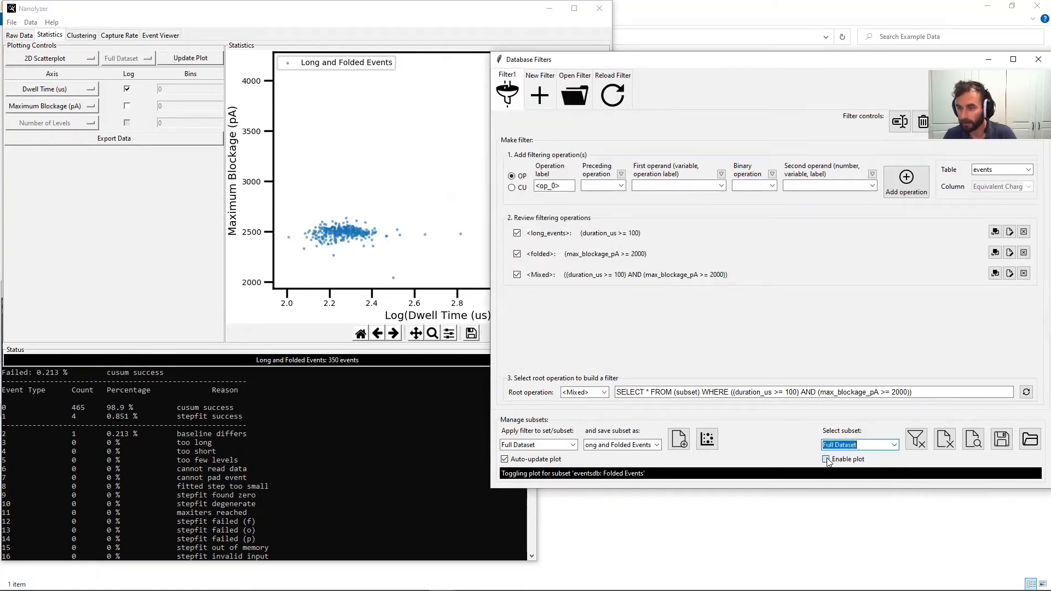
{"action": "left_click", "coordinate": [421, 277]}
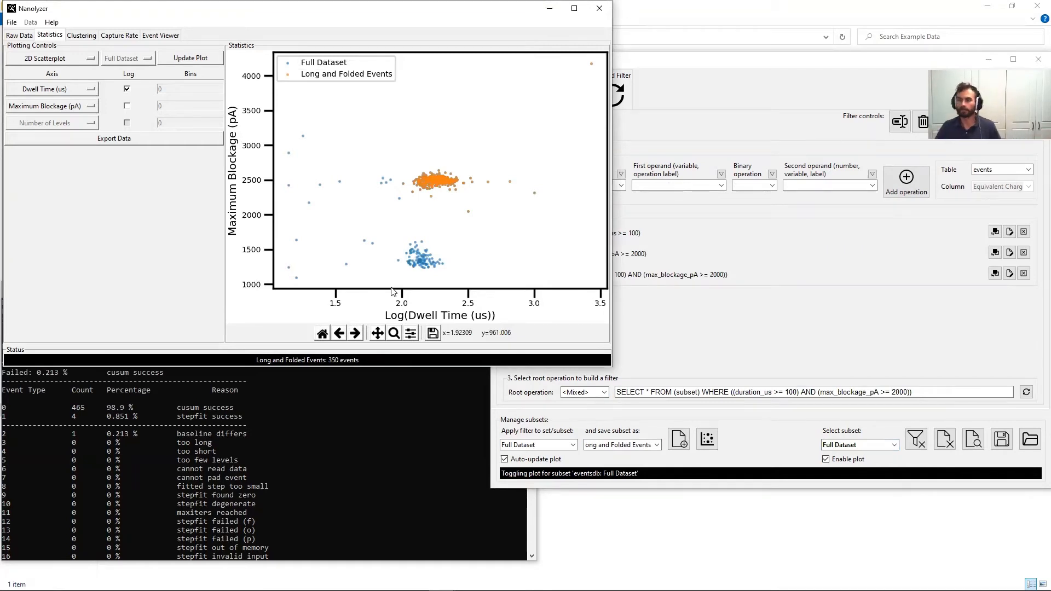
Step: Examine the choices offered for the first operand, binary operation, second operand and preceding operation of a new filtering operation
{"action": "left_click", "coordinate": [753, 346]}
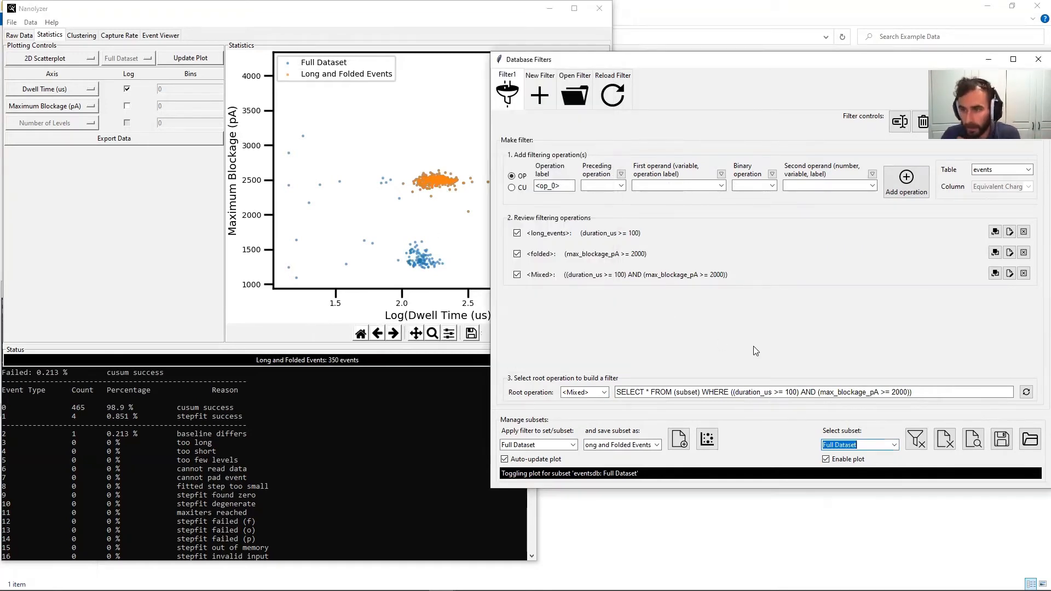
{"action": "left_click", "coordinate": [685, 185]}
{"action": "scroll", "coordinate": [688, 240], "scroll_direction": "down", "scroll_amount": 2}
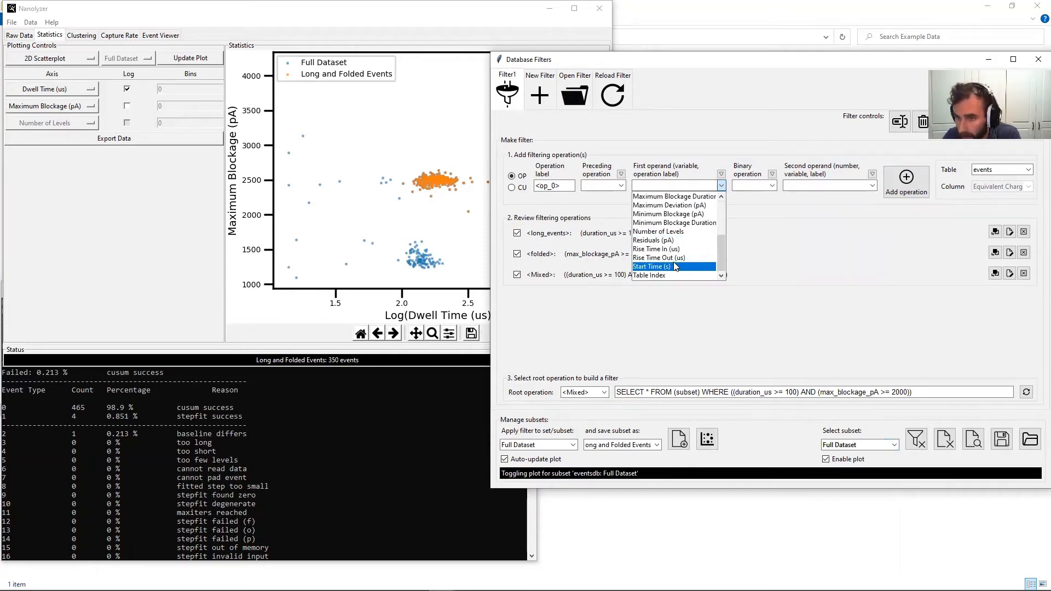
{"action": "left_click", "coordinate": [753, 185]}
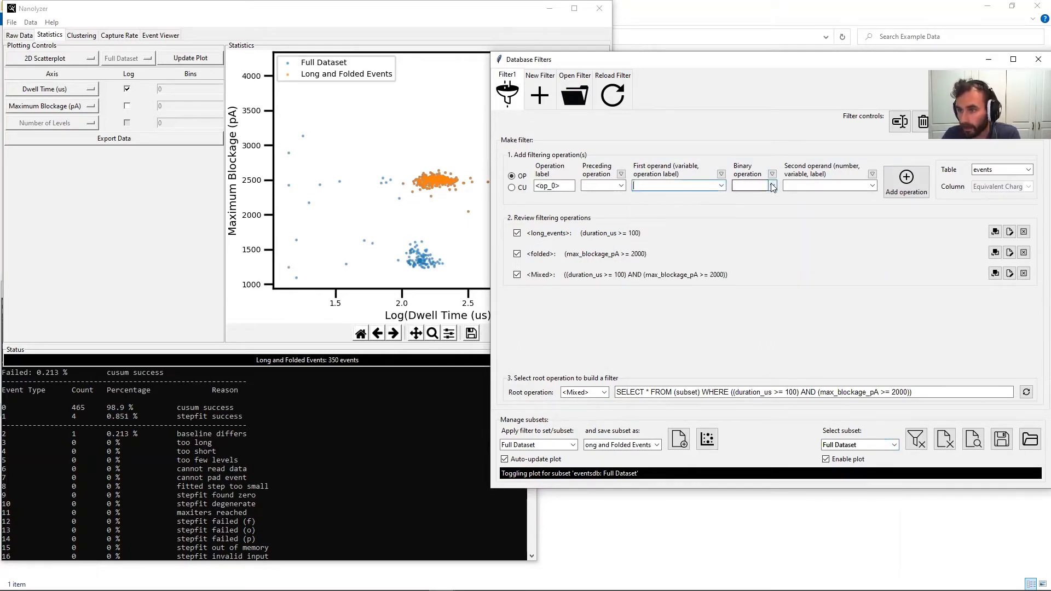
{"action": "left_click", "coordinate": [753, 186]}
{"action": "left_click", "coordinate": [786, 277]}
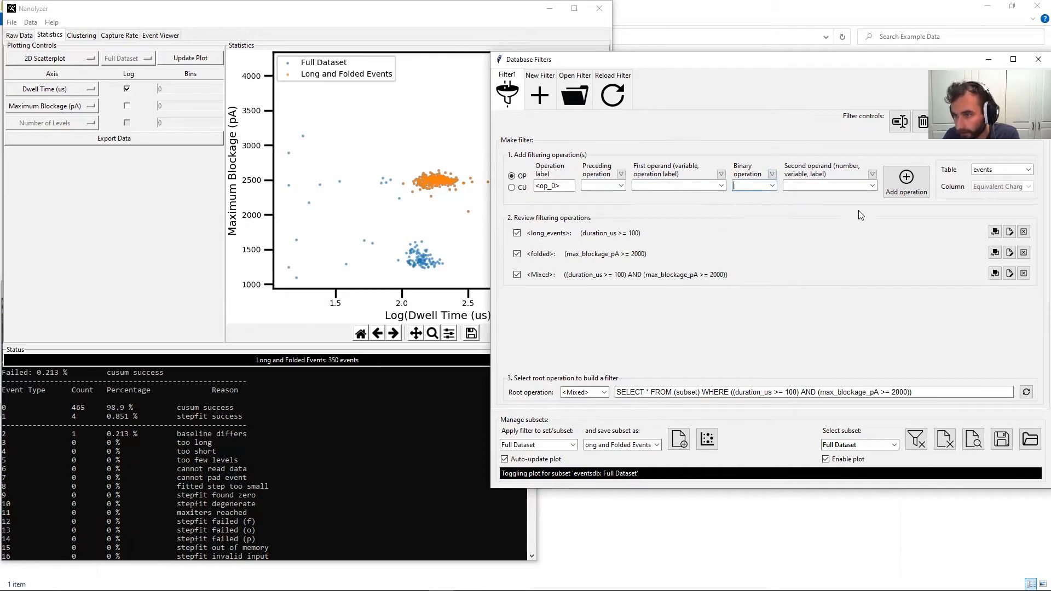
{"action": "left_click", "coordinate": [872, 186]}
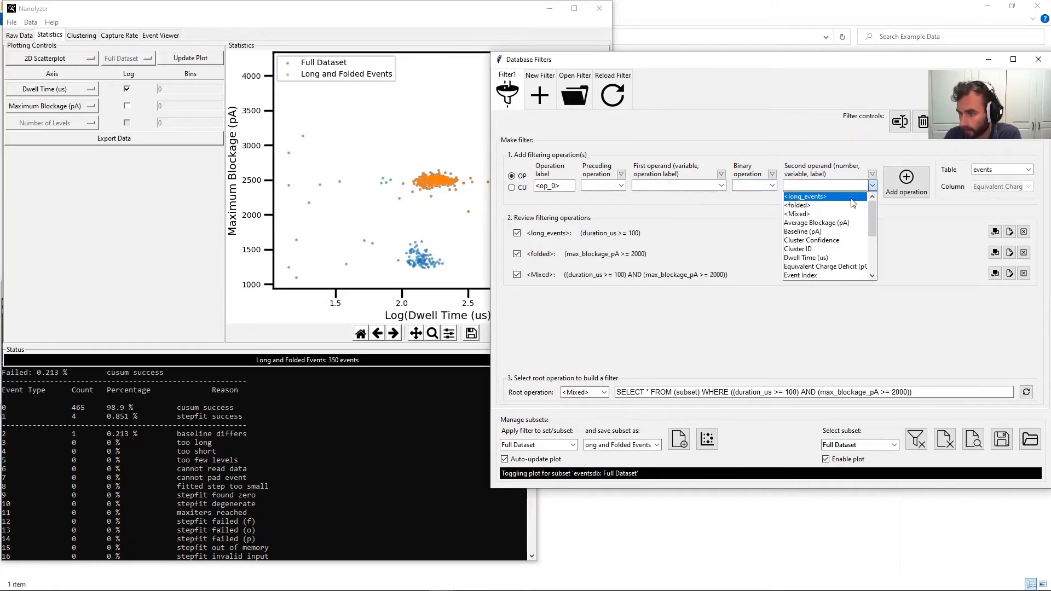
{"action": "left_click", "coordinate": [816, 185]}
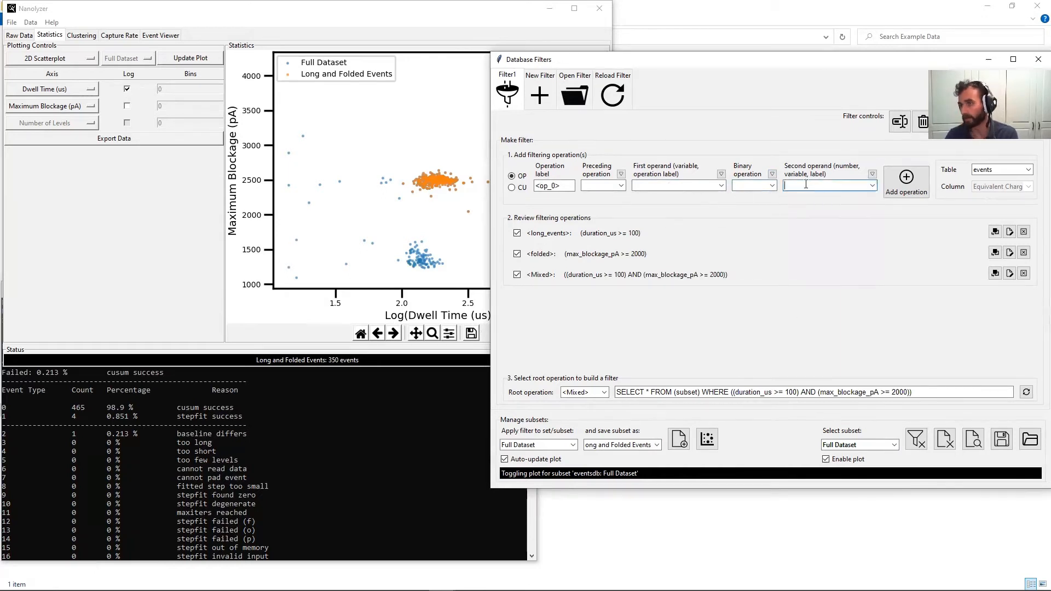
{"action": "left_click", "coordinate": [872, 186]}
{"action": "left_click", "coordinate": [801, 316]}
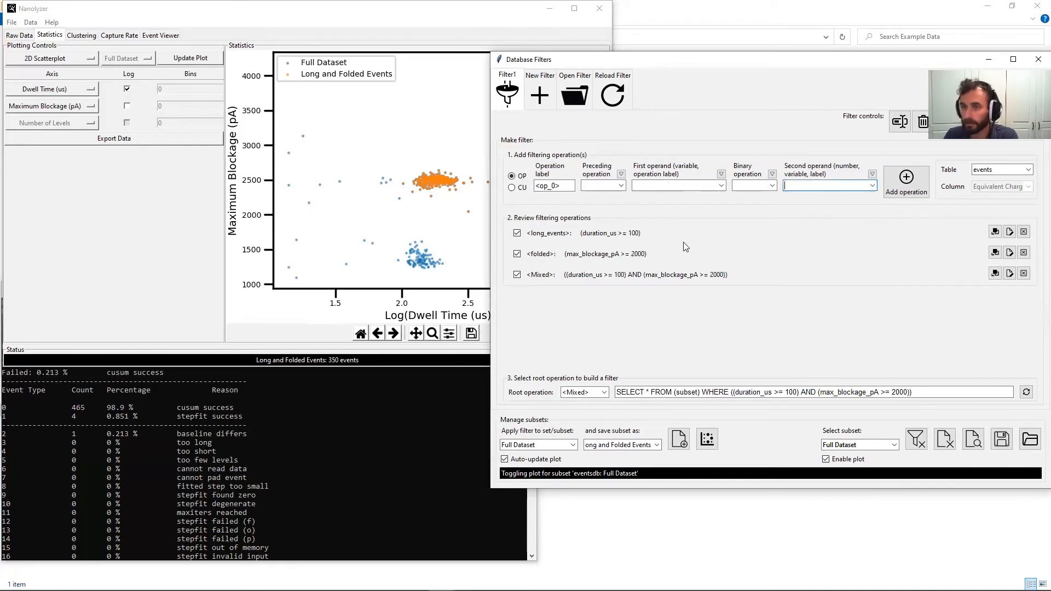
{"action": "left_click", "coordinate": [622, 185]}
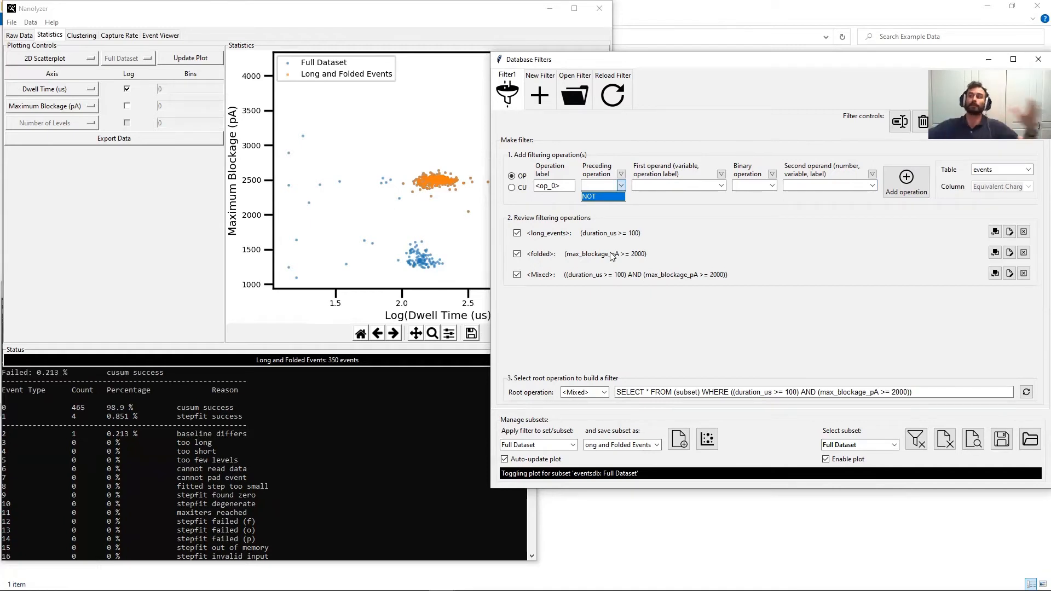
{"action": "left_click", "coordinate": [655, 312]}
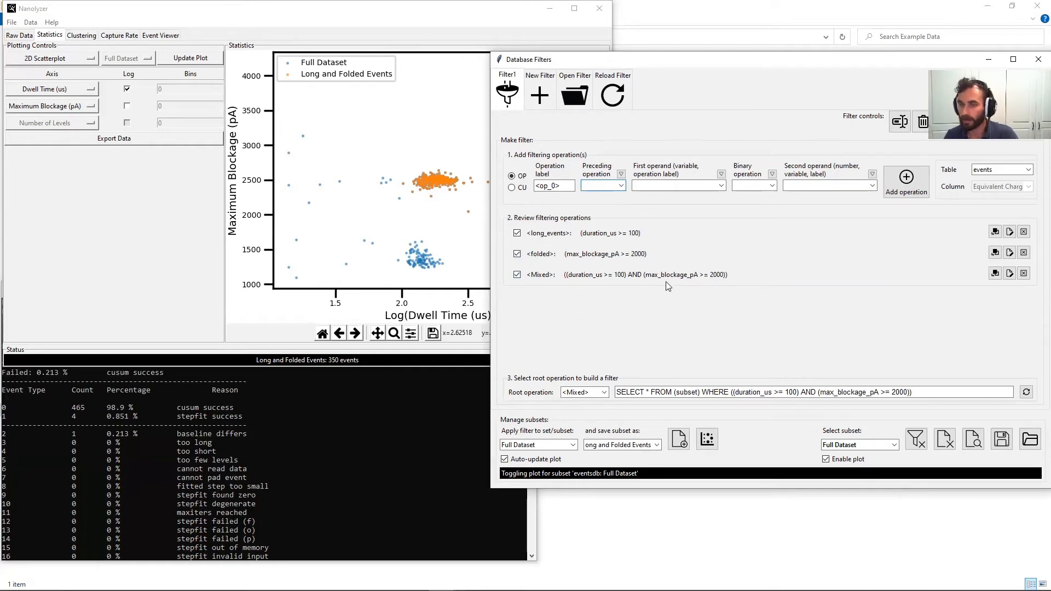
{"action": "left_click", "coordinate": [621, 187]}
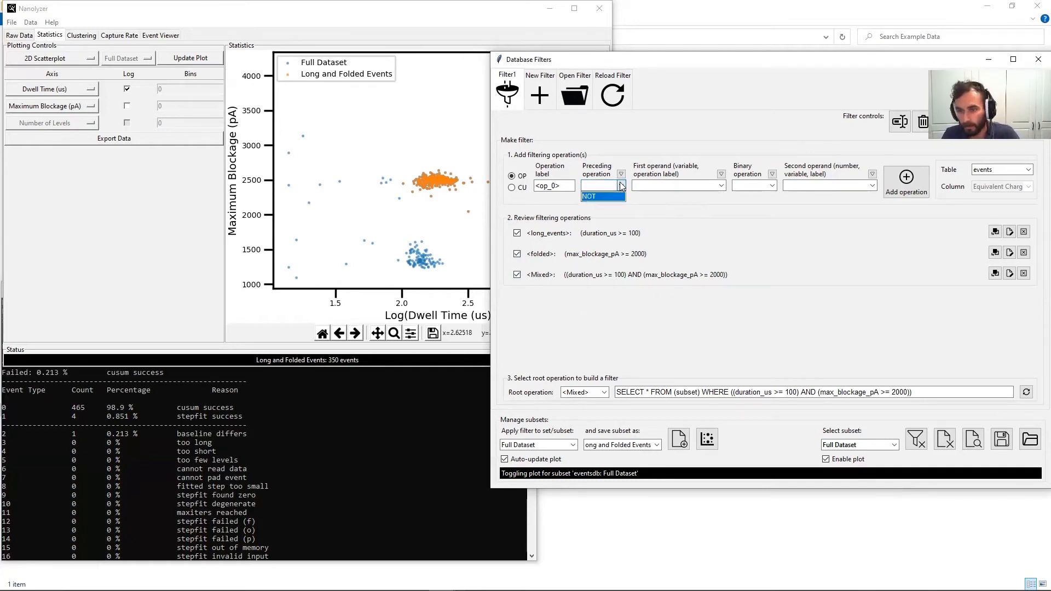
{"action": "left_click", "coordinate": [621, 187]}
Step: Define an operation labelled <Multilevel> as Number of Levels >= 4 and add it to the filter
{"action": "left_click_drag", "start_coordinate": [556, 187], "coordinate": [541, 186]}
{"action": "type", "text": "Multilevel>"}
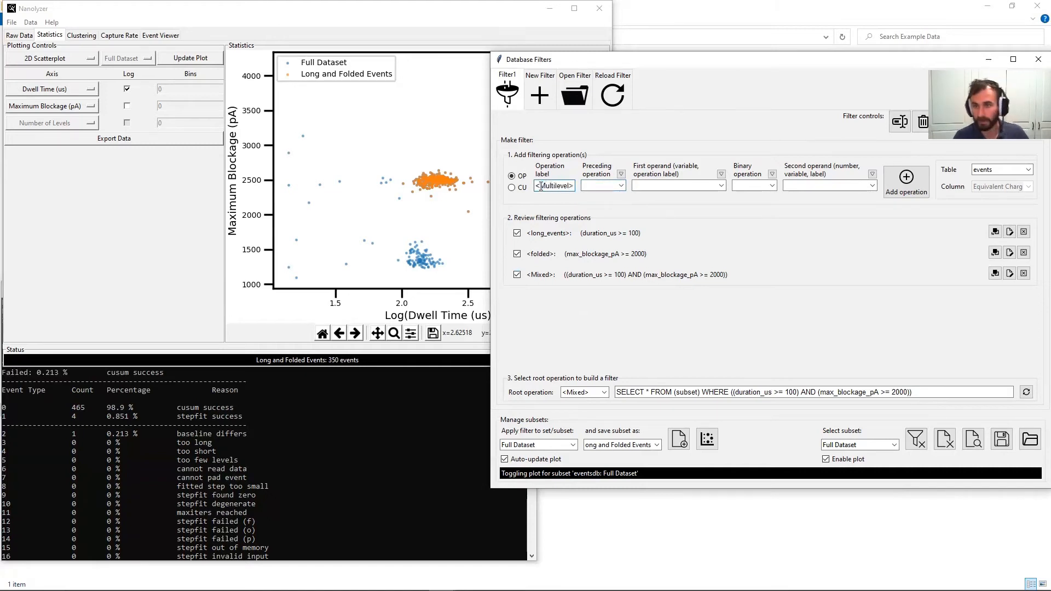
{"action": "left_click", "coordinate": [721, 187]}
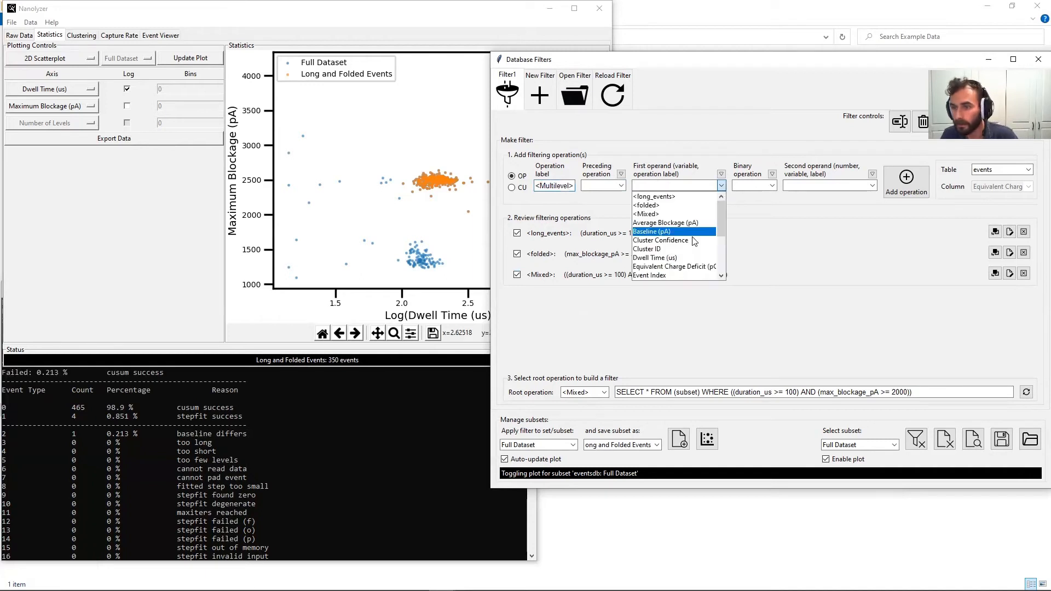
{"action": "scroll", "coordinate": [685, 247], "scroll_direction": "down", "scroll_amount": 2}
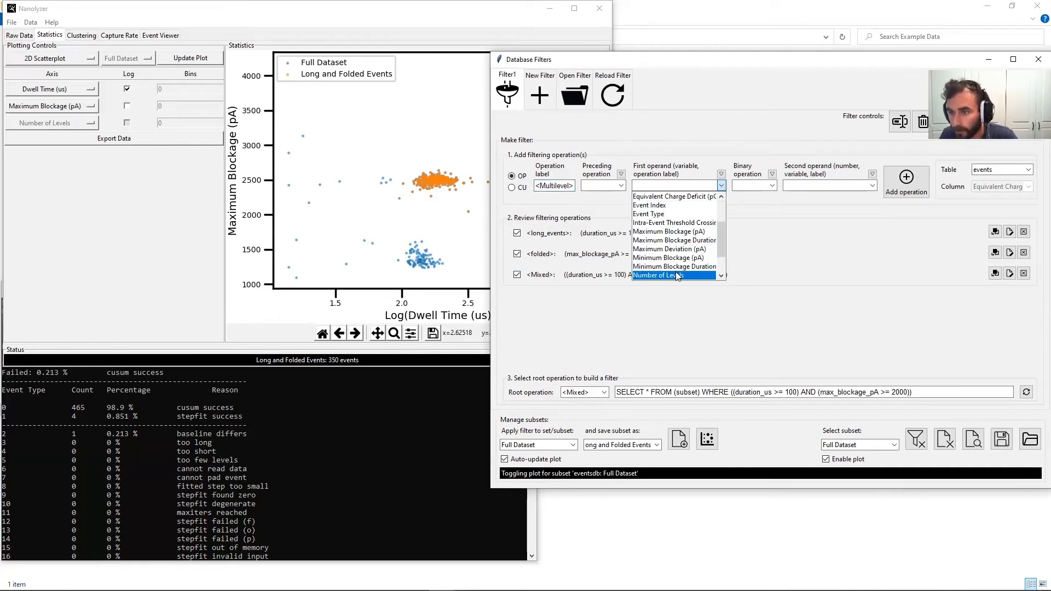
{"action": "left_click", "coordinate": [678, 274]}
{"action": "left_click", "coordinate": [771, 186]}
{"action": "left_click", "coordinate": [750, 206]}
{"action": "left_click", "coordinate": [793, 186]}
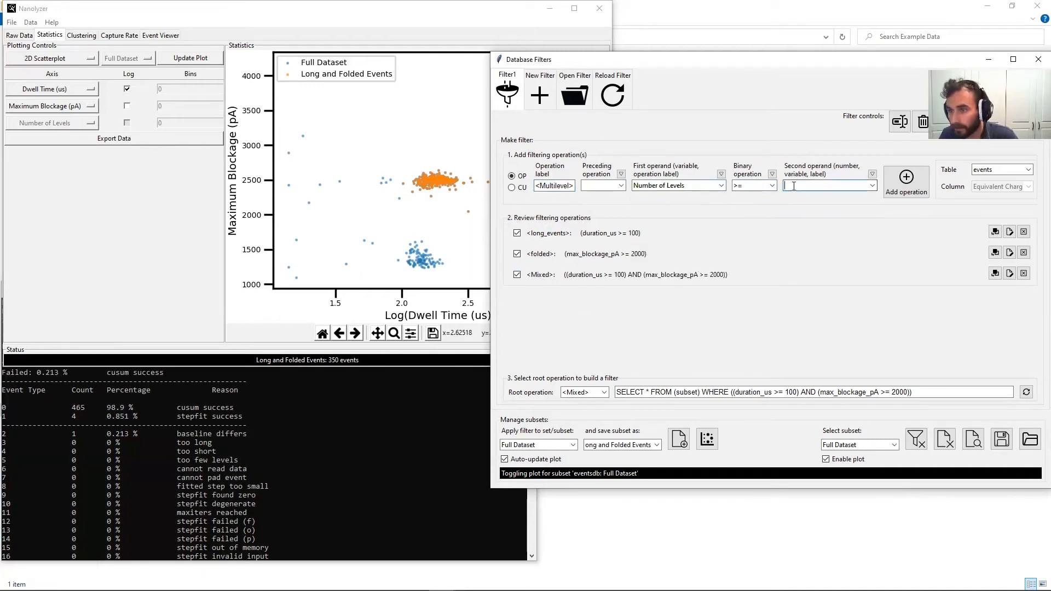
{"action": "type", "text": "4"}
{"action": "left_click", "coordinate": [907, 183]}
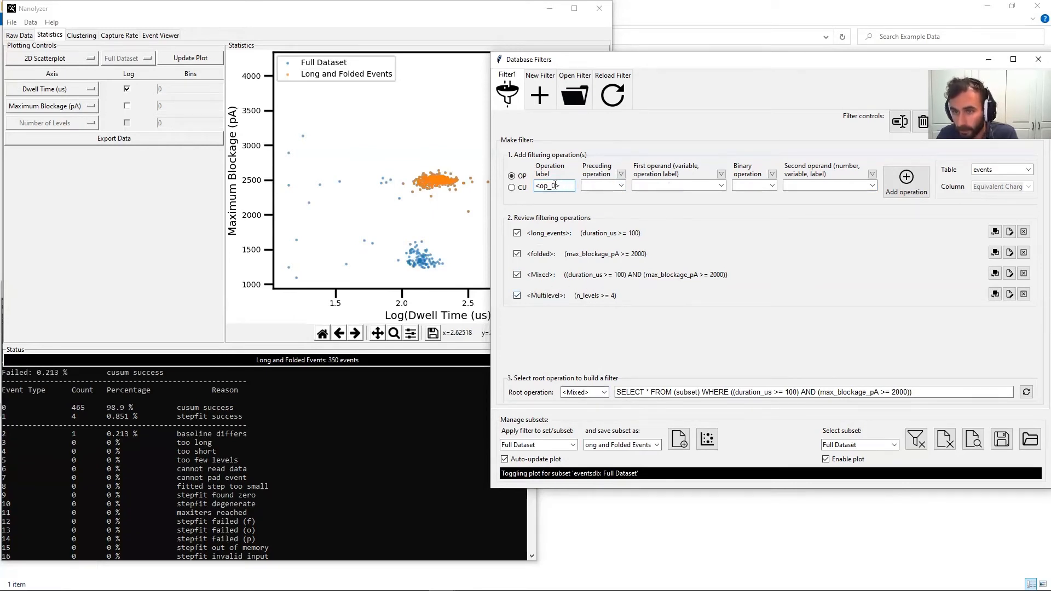
Step: Add operation <Mixed_2> combining <long_events> AND <Multilevel>, and apply it as root operation to Full Dataset, saving the subset as Long and Multilevel
{"action": "left_click_drag", "start_coordinate": [558, 185], "coordinate": [538, 185]}
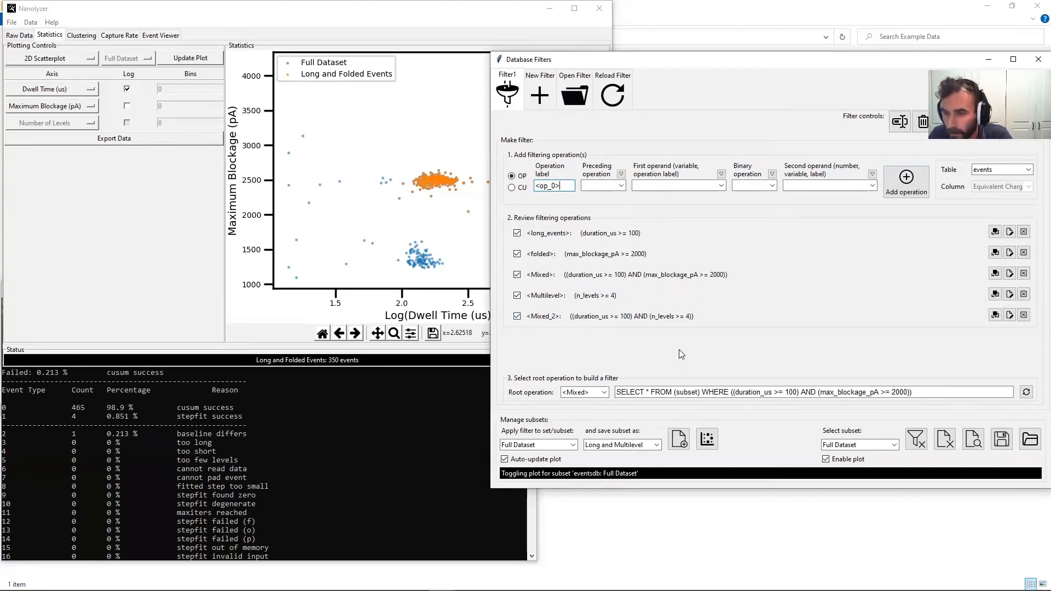
{"action": "left_click", "coordinate": [603, 393]}
{"action": "left_click", "coordinate": [583, 441]}
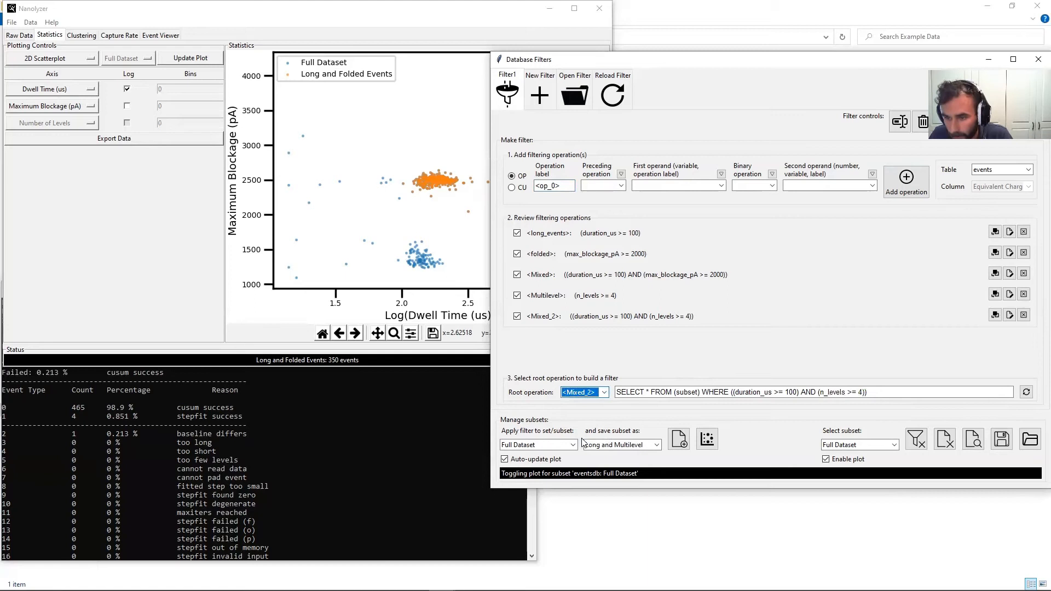
{"action": "left_click", "coordinate": [680, 440]}
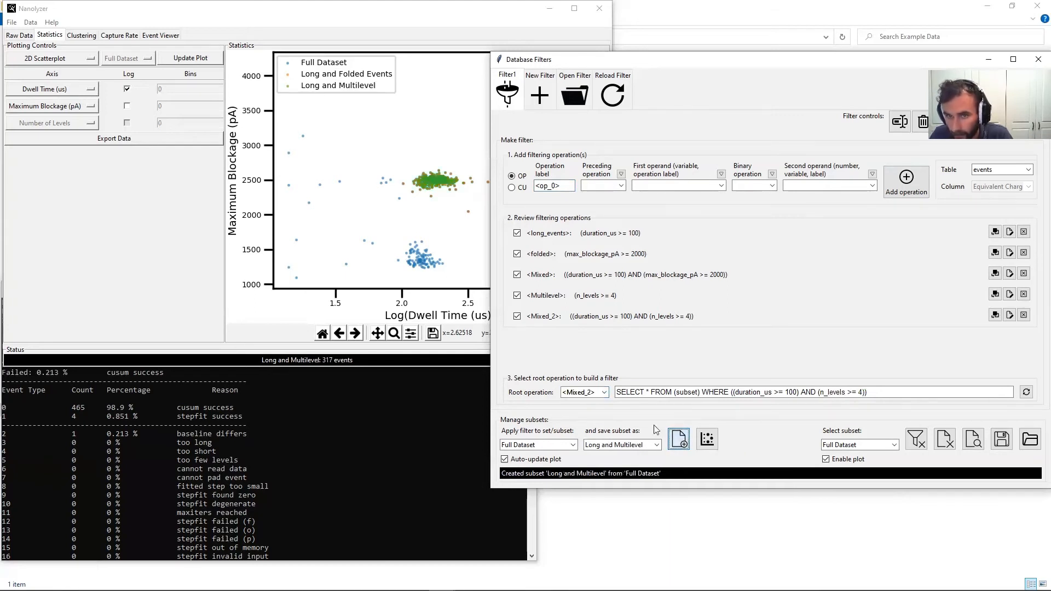
{"action": "left_click", "coordinate": [447, 188]}
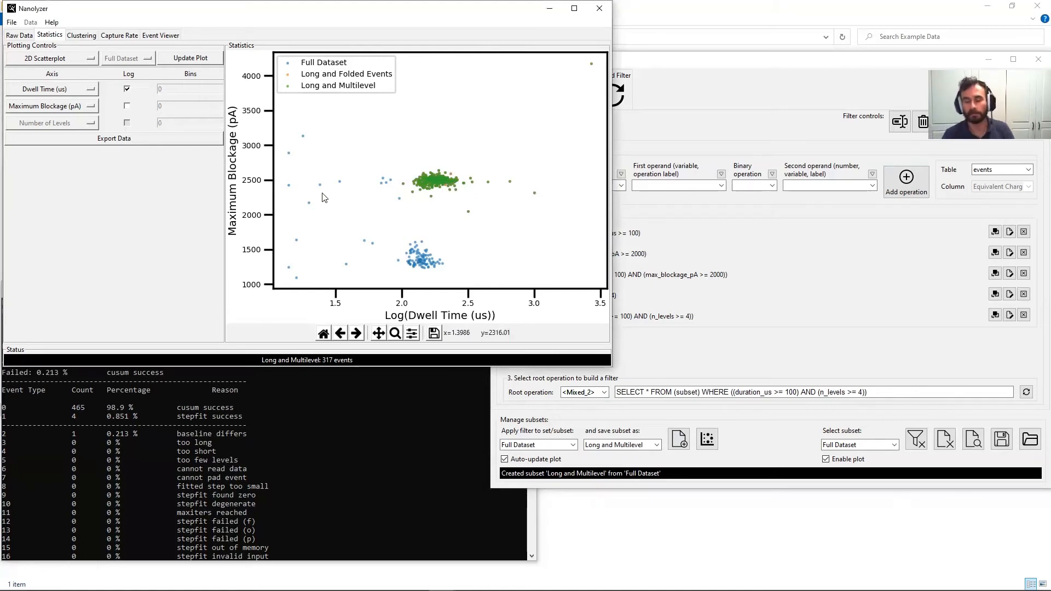
{"action": "left_click", "coordinate": [674, 344]}
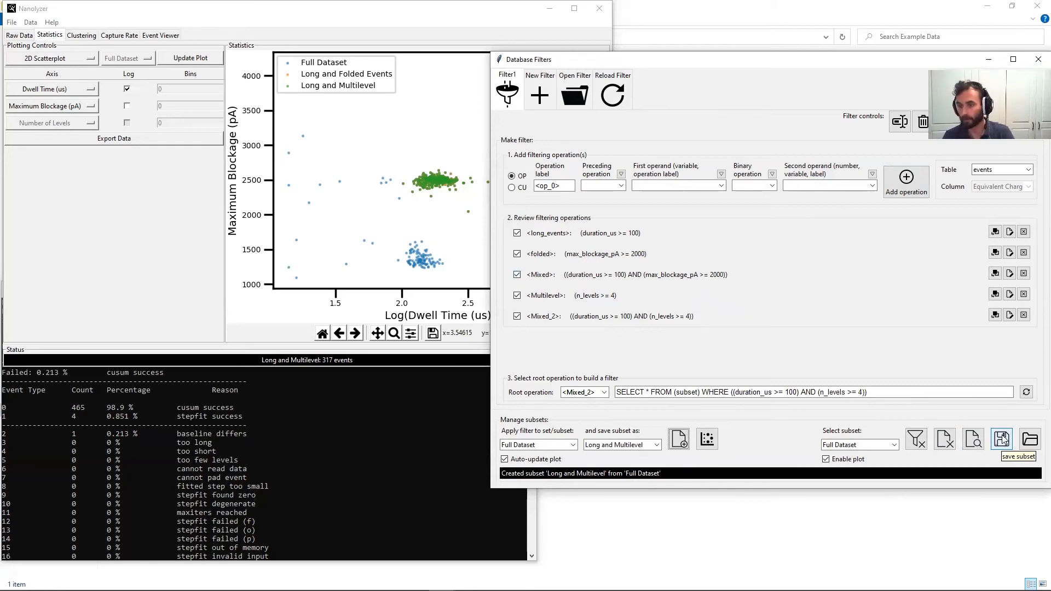
Step: Select the Long and Multilevel subset and view the directory chooser for saving it, leaving without saving
{"action": "left_click", "coordinate": [895, 445]}
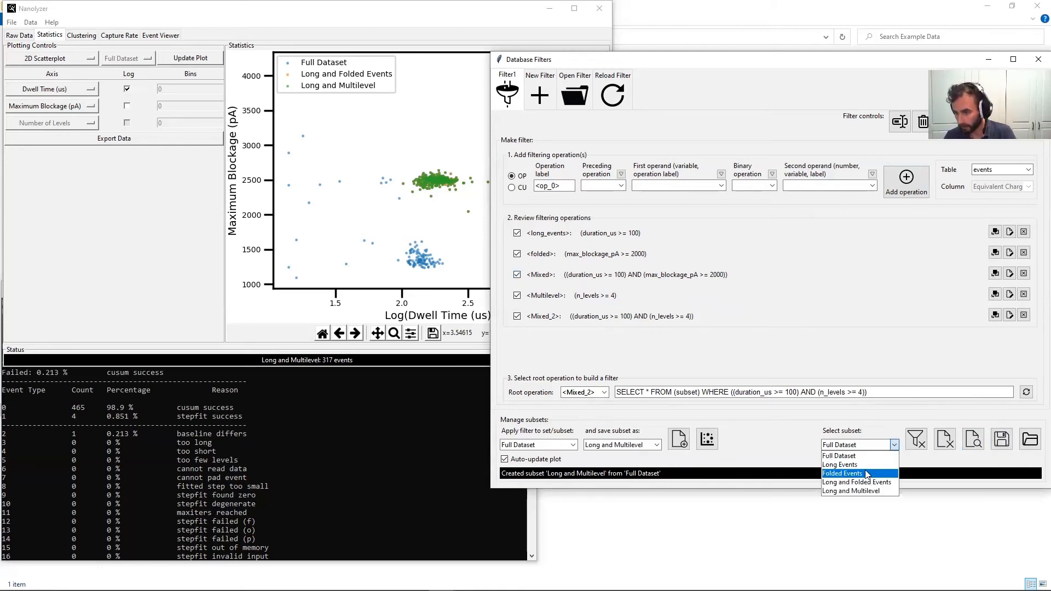
{"action": "left_click", "coordinate": [853, 490]}
{"action": "left_click", "coordinate": [1002, 439]}
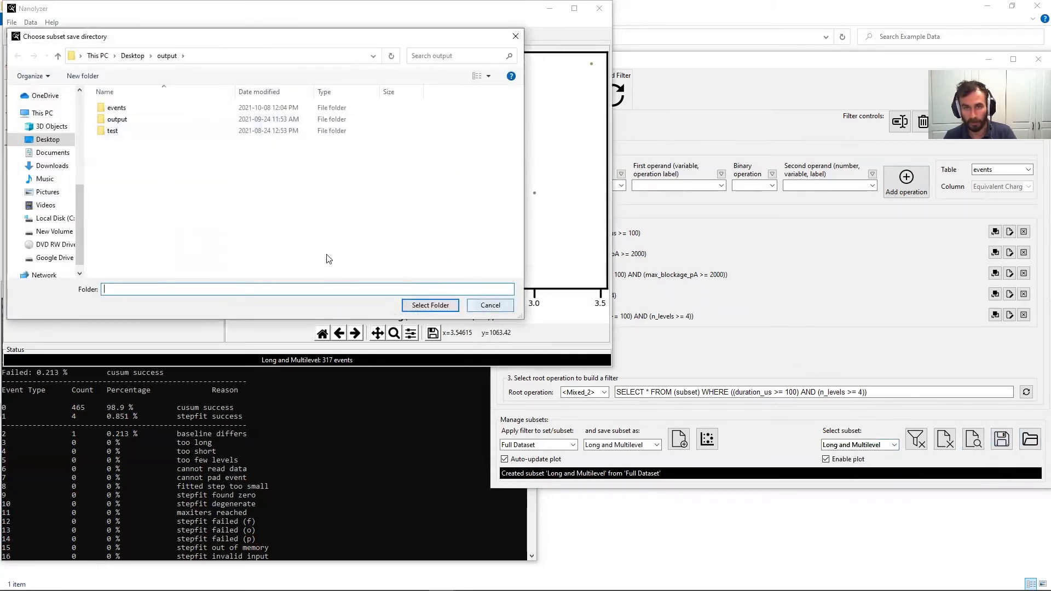
{"action": "left_click", "coordinate": [477, 305]}
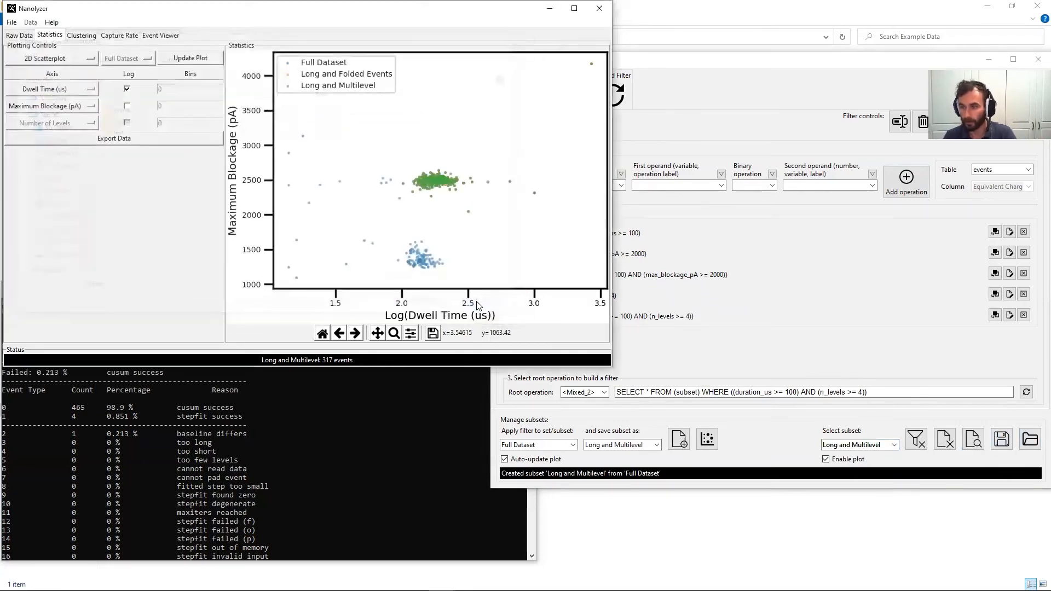
Step: Review the list of filters used to create the Long and Multilevel subset, and close it
{"action": "left_click", "coordinate": [841, 349]}
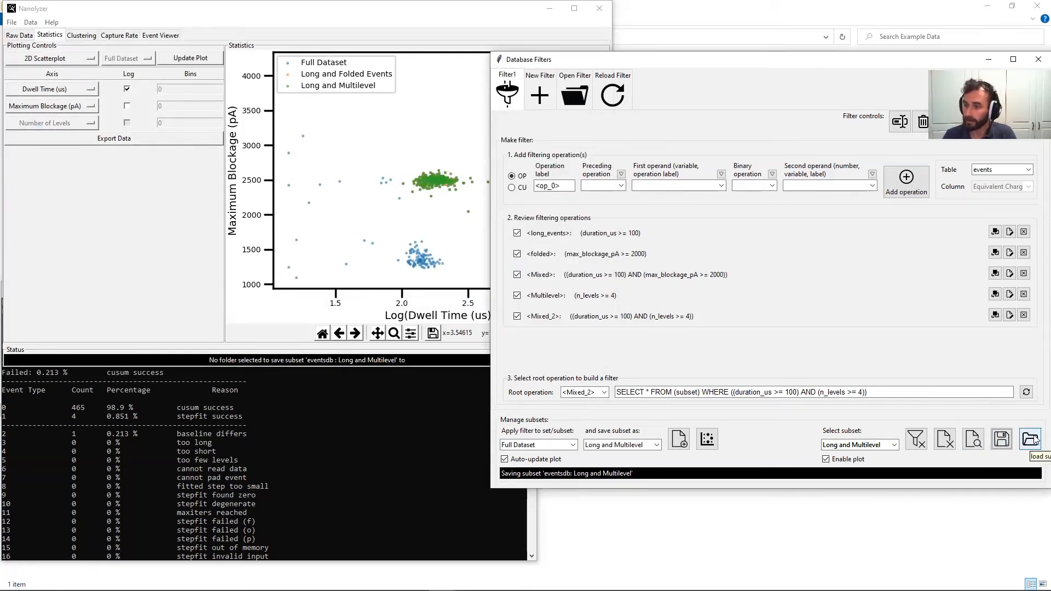
{"action": "left_click", "coordinate": [970, 439]}
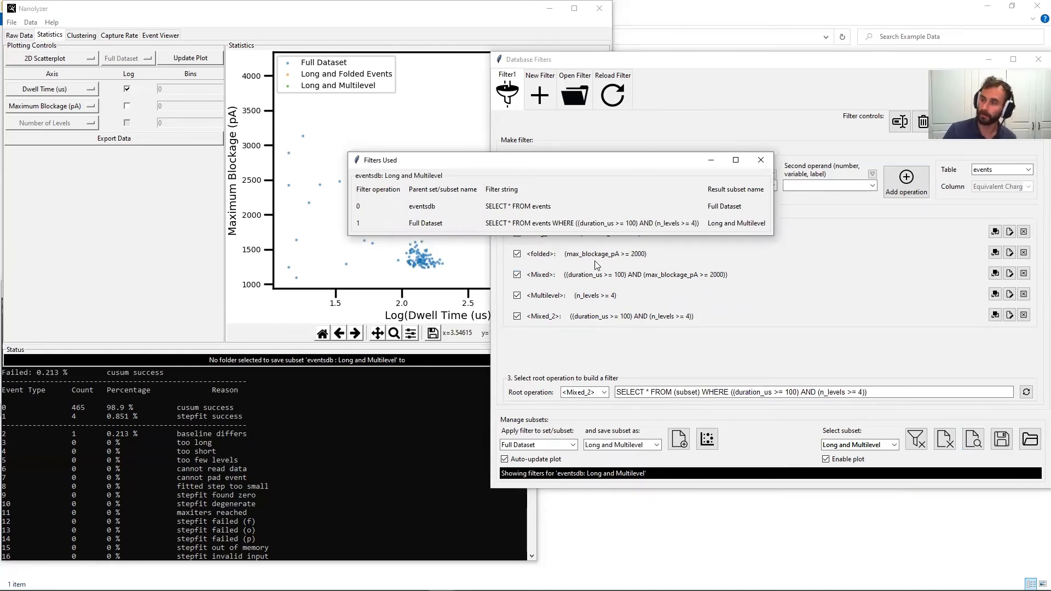
{"action": "left_click", "coordinate": [761, 161]}
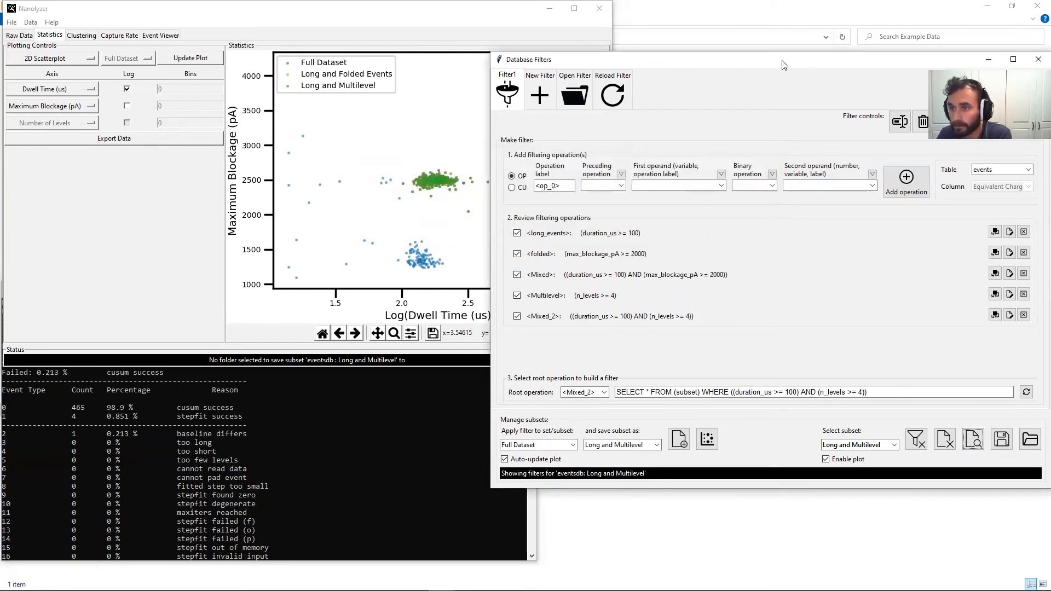
Step: Uncover the filter controls of the Database Filters window, try saving Filter1, and move the window back beside the plot
{"action": "left_click_drag", "start_coordinate": [784, 64], "coordinate": [405, 84]}
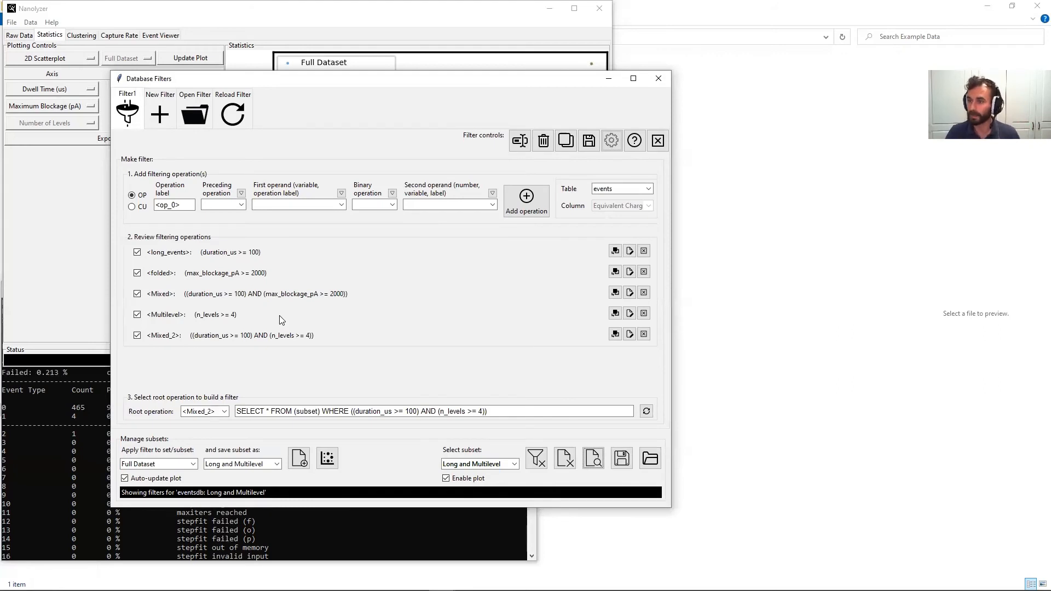
{"action": "left_click", "coordinate": [590, 143]}
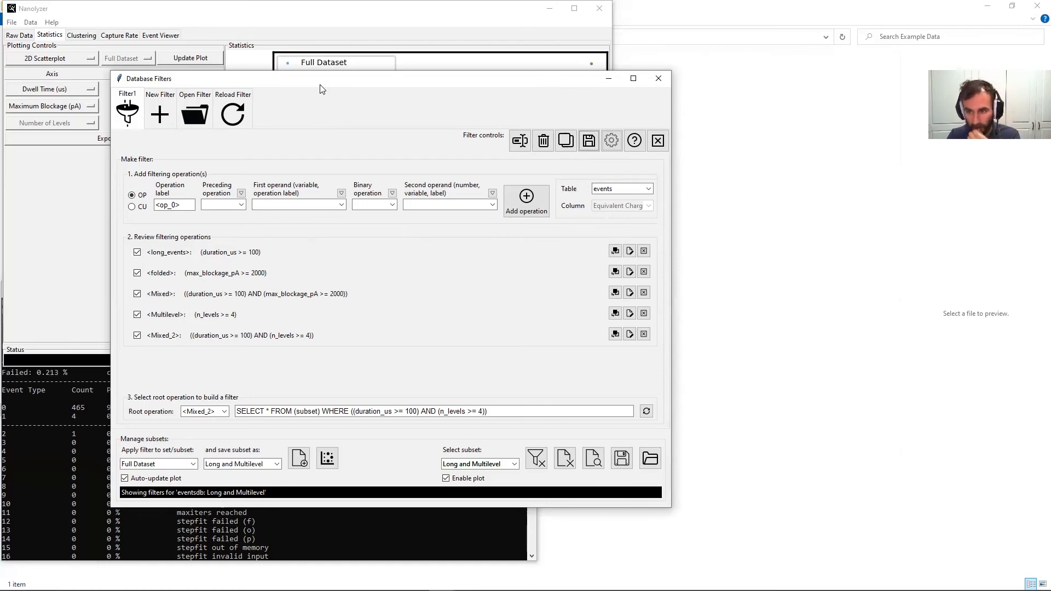
{"action": "left_click_drag", "start_coordinate": [320, 89], "coordinate": [678, 132]}
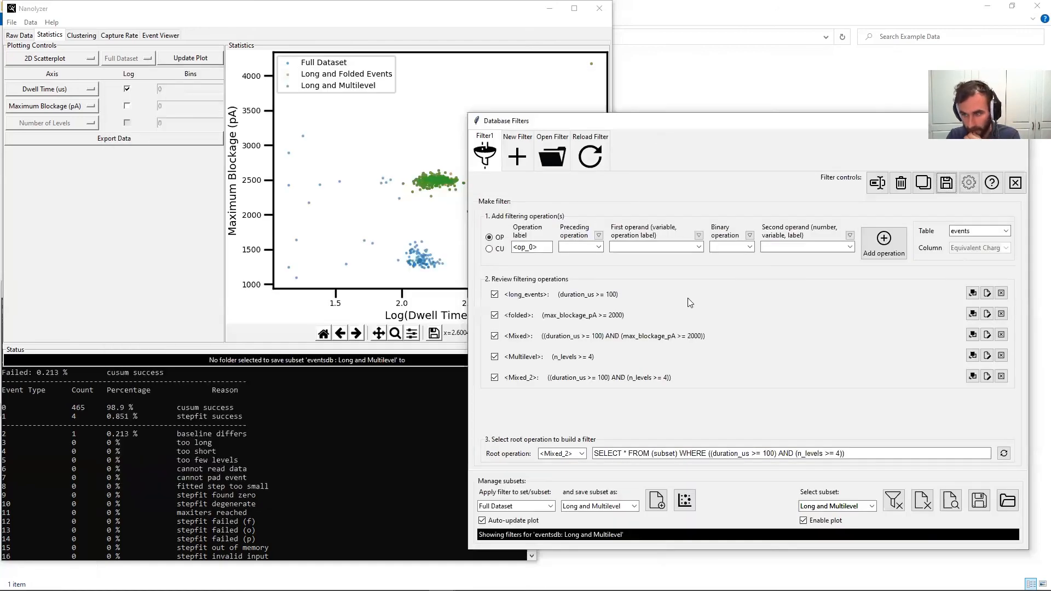
Step: Modify the <long_events> operation so its duration threshold is >= 150, and apply the change
{"action": "left_click", "coordinate": [986, 294]}
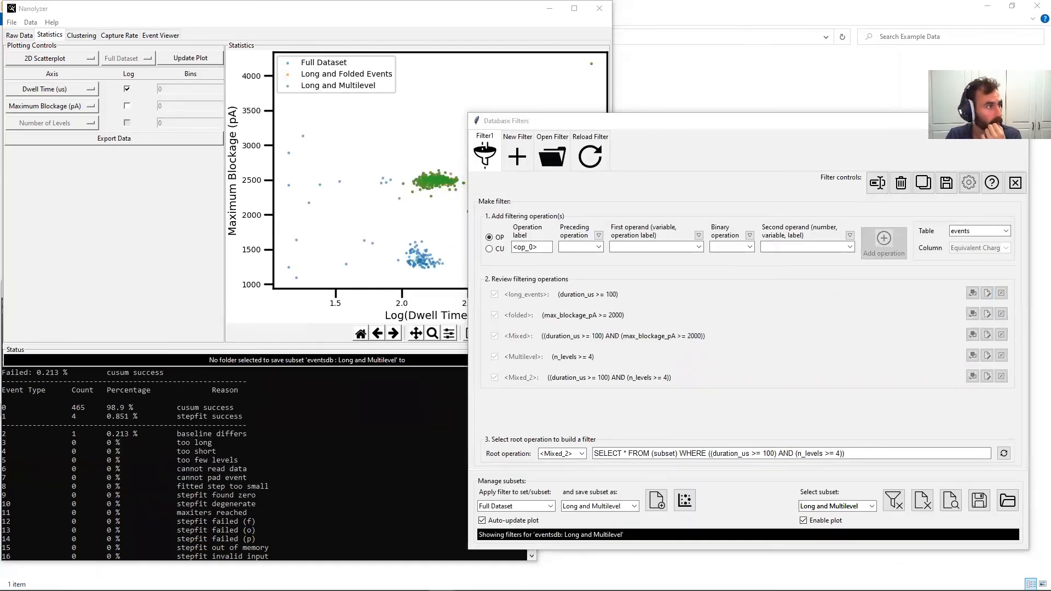
{"action": "left_click_drag", "start_coordinate": [496, 219], "coordinate": [413, 218]}
{"action": "type", "text": "50150"}
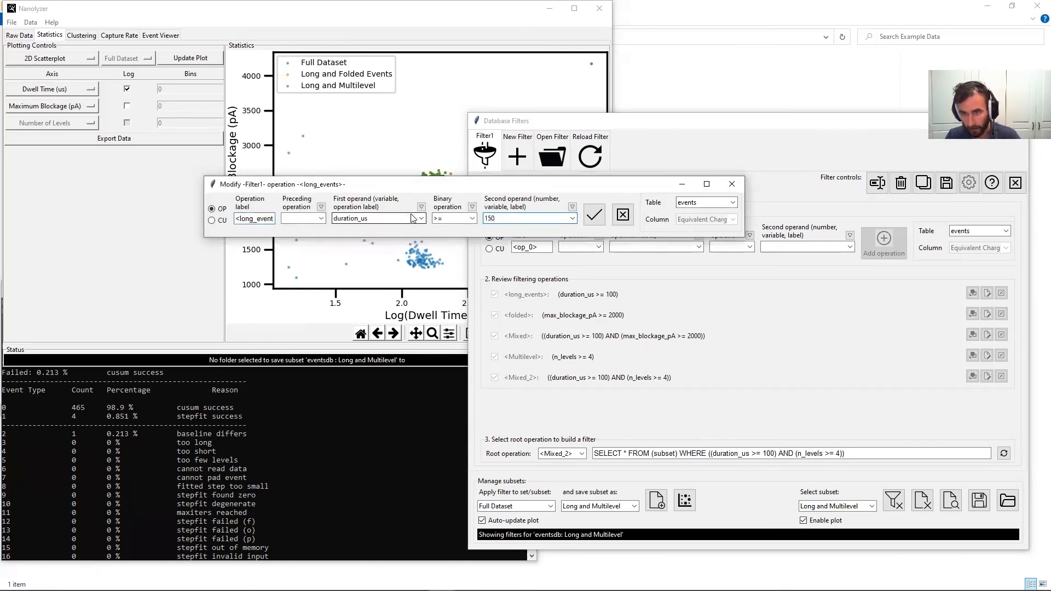
{"action": "left_click", "coordinate": [595, 216]}
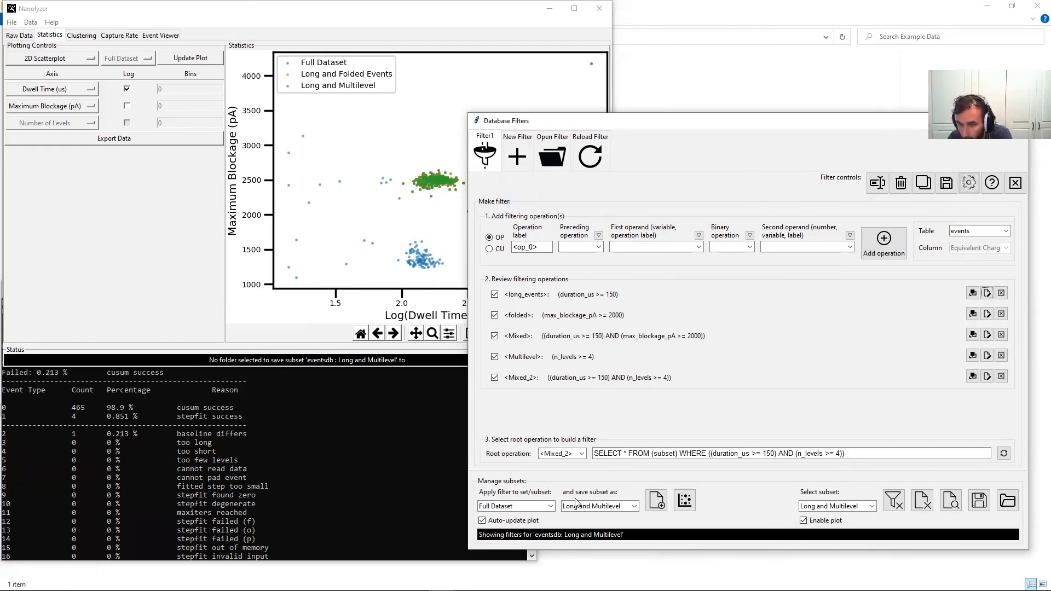
Step: Apply the <Mixed_2> filter to the Full Dataset and create the result as subset Long and Multilevel 150
{"action": "triple_click", "coordinate": [598, 503]}
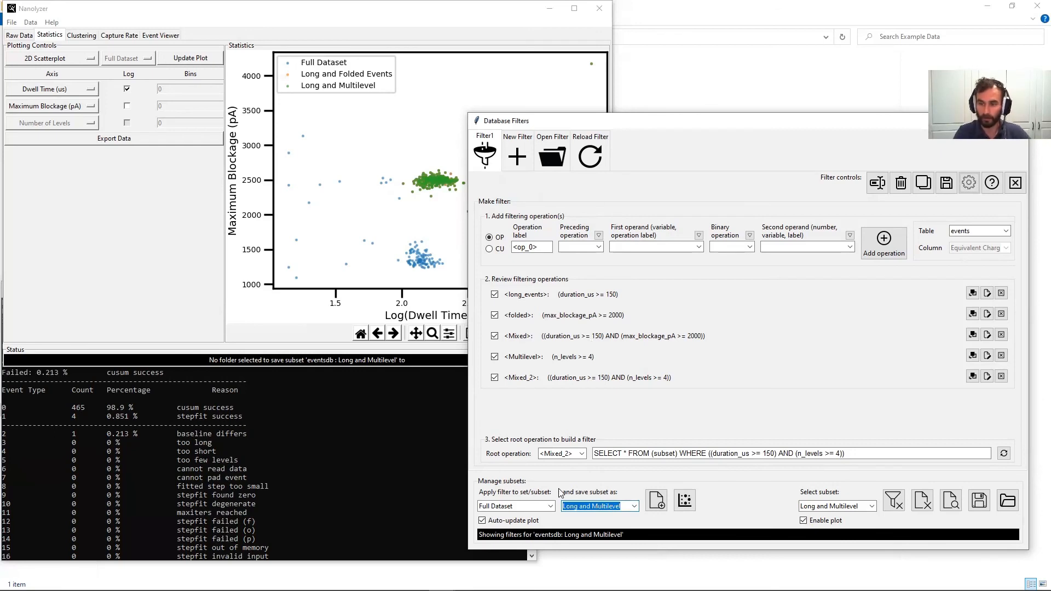
{"action": "left_click", "coordinate": [625, 506]}
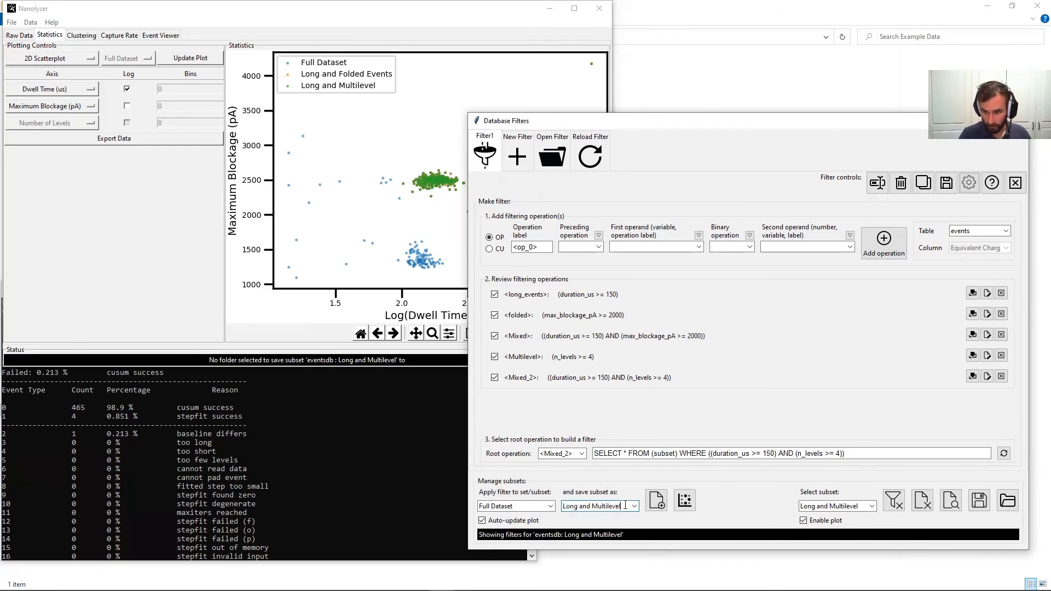
{"action": "type", "text": "150"}
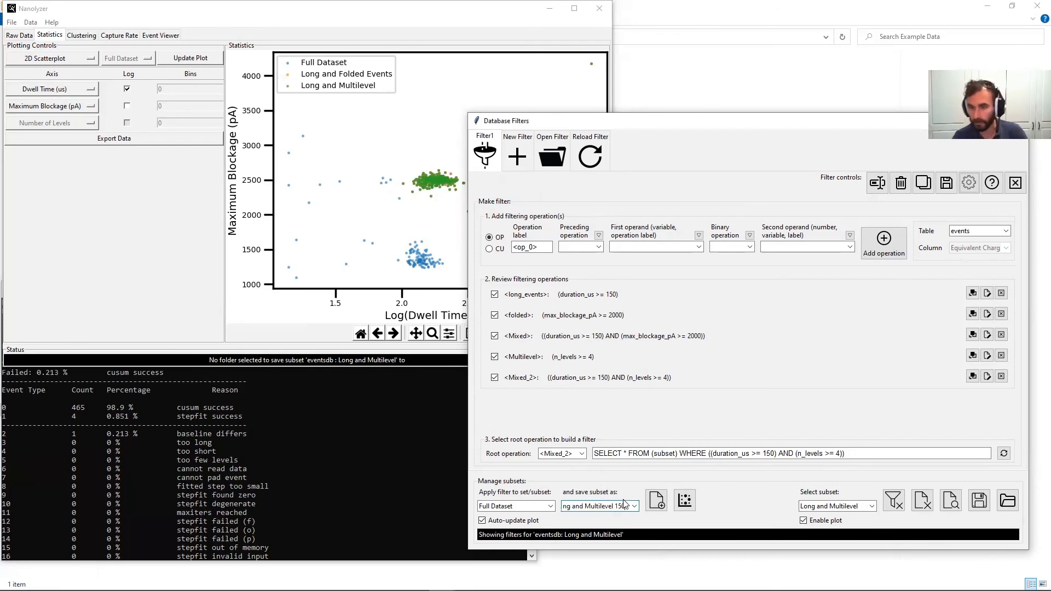
{"action": "left_click", "coordinate": [551, 506]}
{"action": "left_click", "coordinate": [551, 505]}
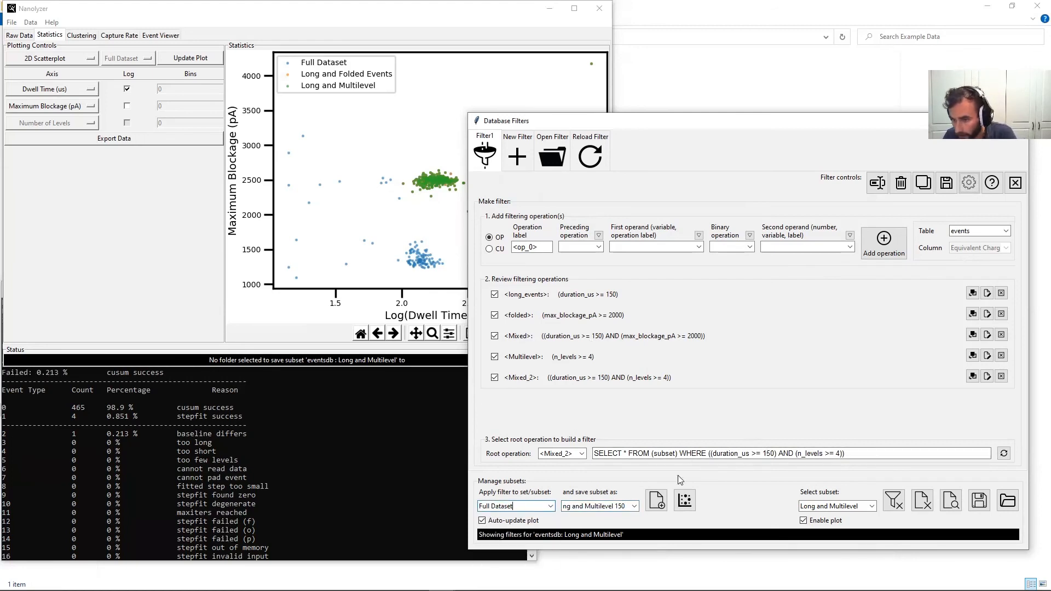
{"action": "left_click", "coordinate": [657, 501]}
Step: Examine the updated scatterplot unobstructed, and bring the Database Filters window back in front, moved so its title bar is fully uncovered
{"action": "left_click", "coordinate": [428, 203]}
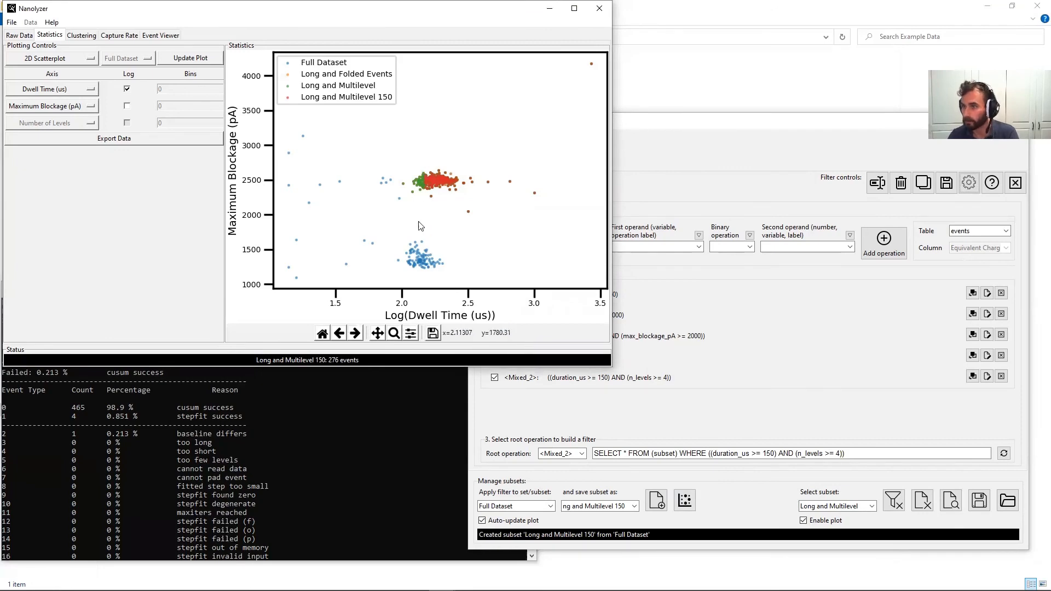
{"action": "left_click", "coordinate": [735, 344]}
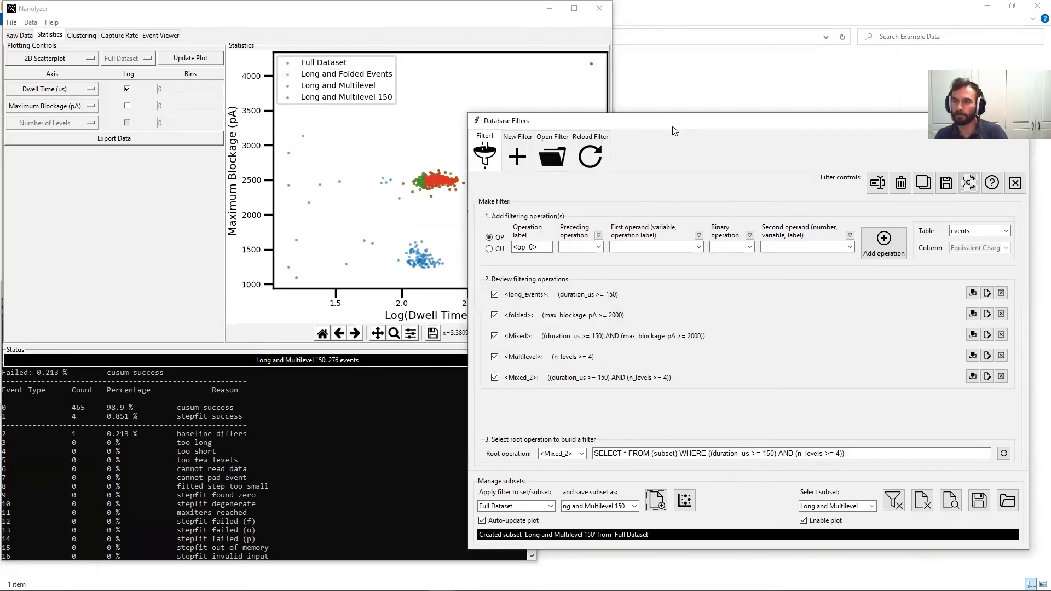
{"action": "left_click_drag", "start_coordinate": [675, 127], "coordinate": [495, 130]}
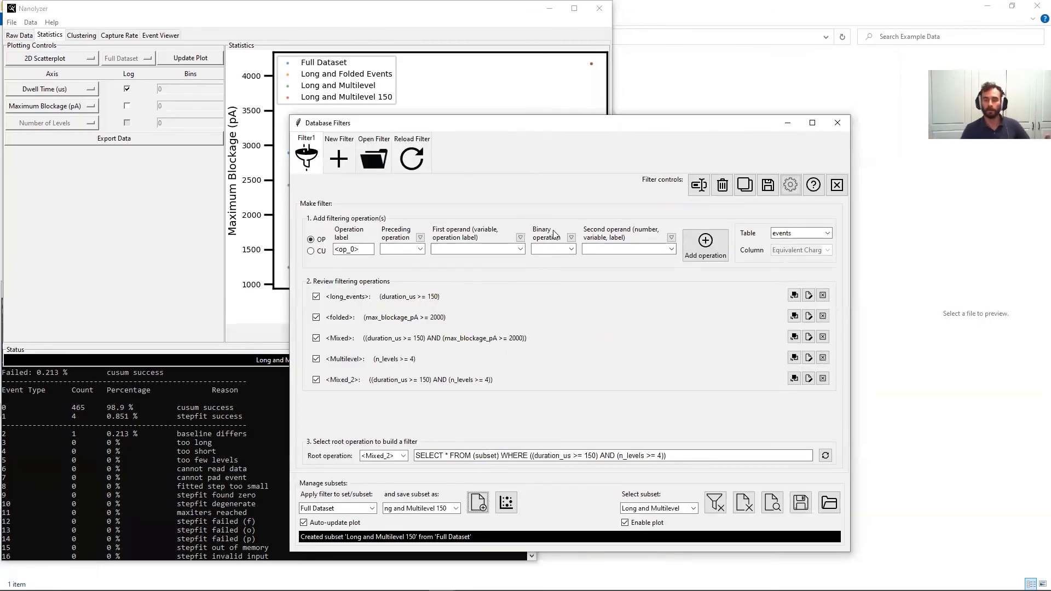